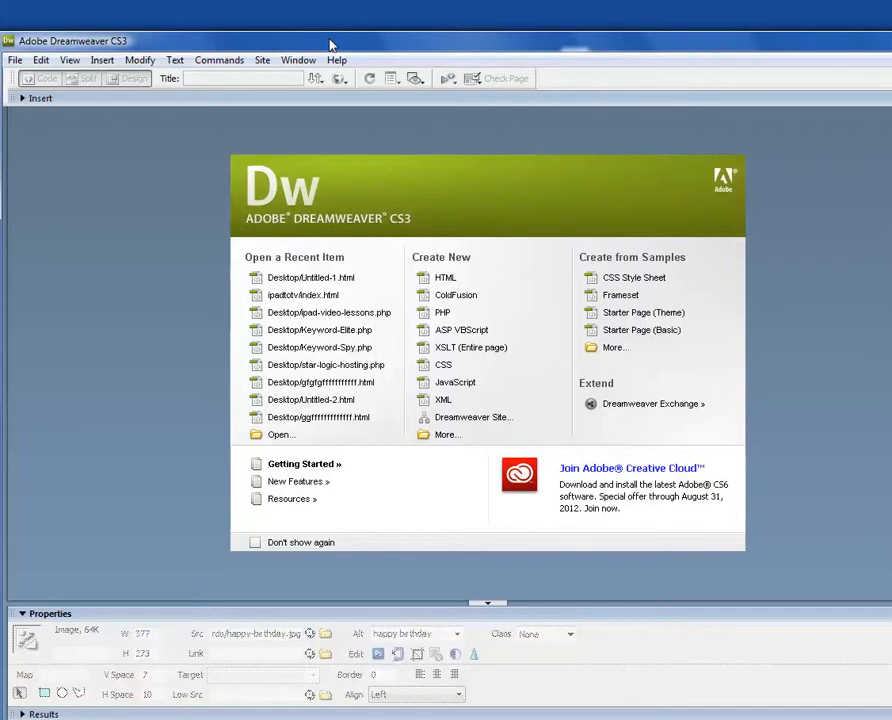
{"action": "left_click", "coordinate": [15, 61]}
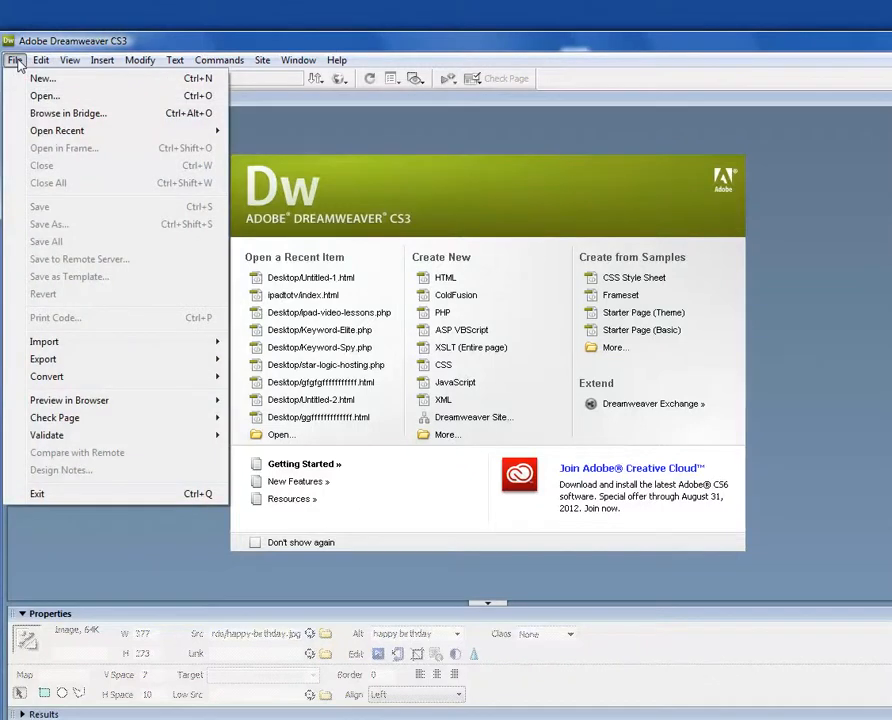
{"action": "left_click", "coordinate": [54, 46]}
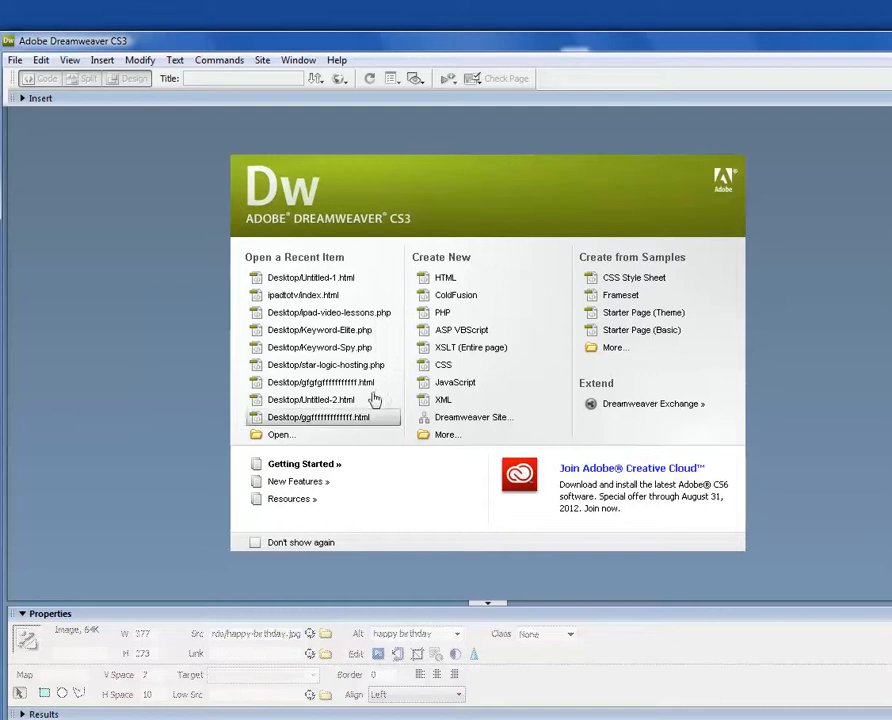
{"action": "mouse_move", "coordinate": [148, 48]}
{"action": "left_mouse_down"}
{"action": "mouse_move", "coordinate": [151, 37]}
{"action": "mouse_move", "coordinate": [154, 45]}
{"action": "left_mouse_up"}
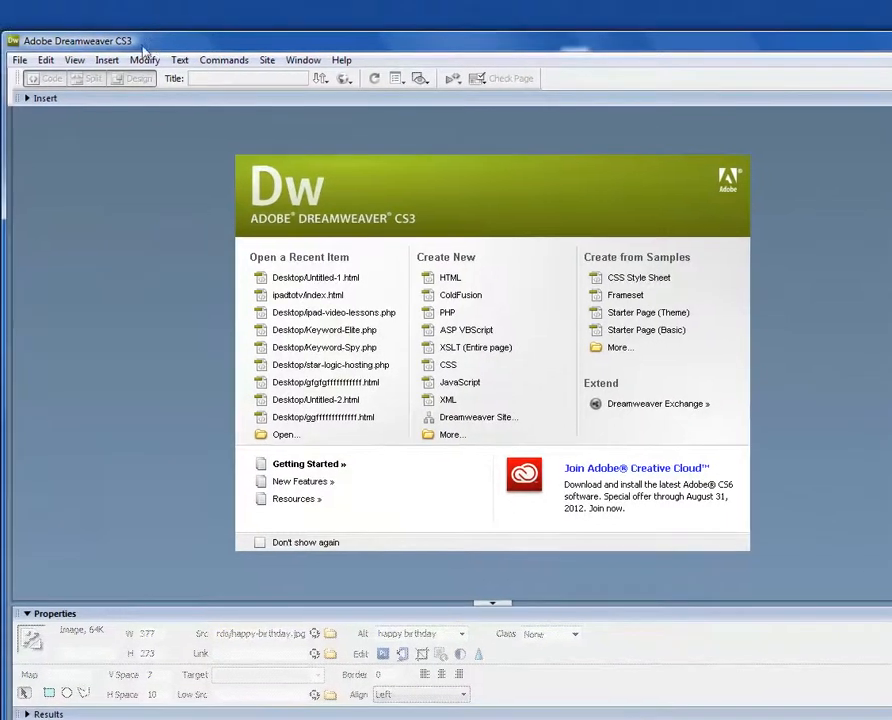
- Create a blank HTML page using the "2 column elastic, left sidebar" layout
{"action": "left_click", "coordinate": [19, 60]}
{"action": "left_click", "coordinate": [40, 79]}
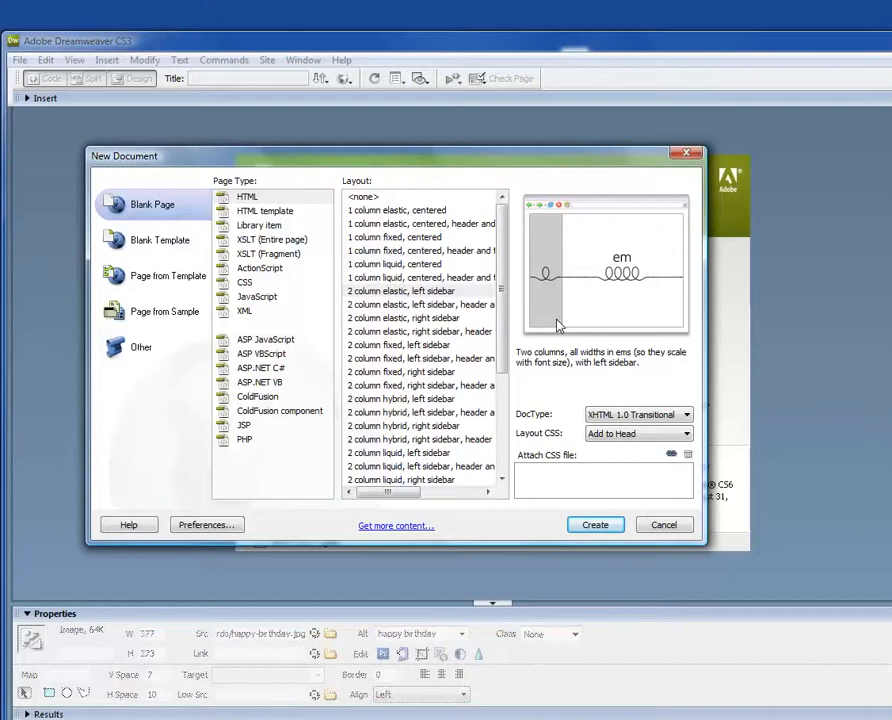
{"action": "left_click", "coordinate": [407, 252]}
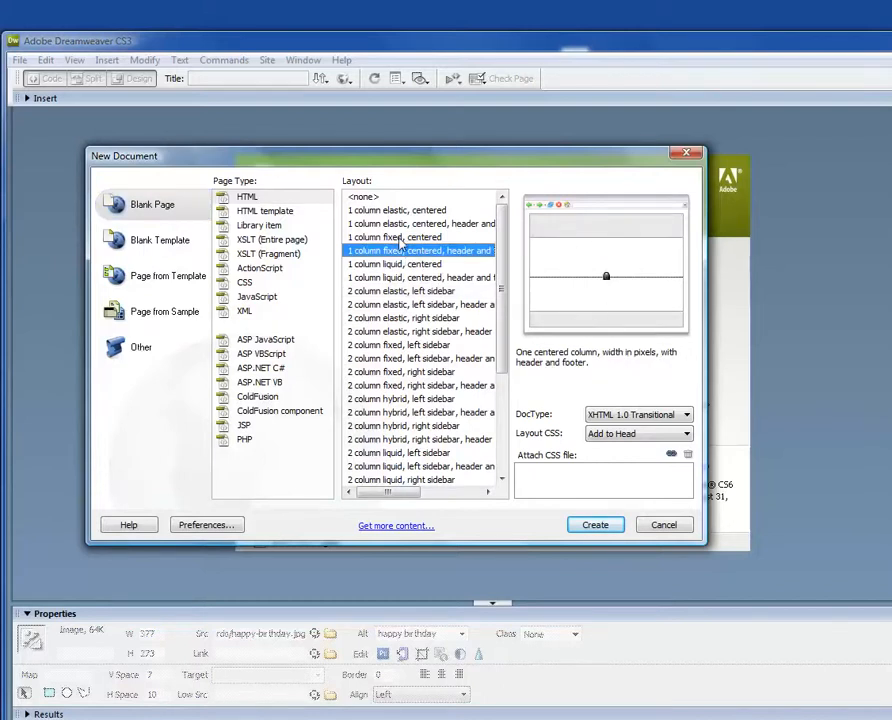
{"action": "left_click", "coordinate": [407, 237]}
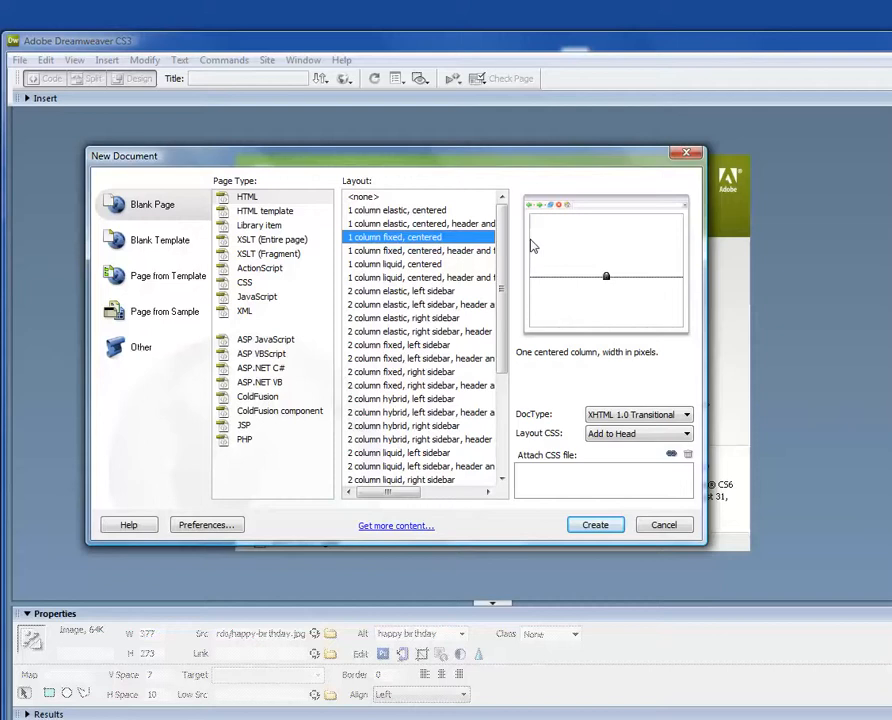
{"action": "left_click", "coordinate": [413, 226]}
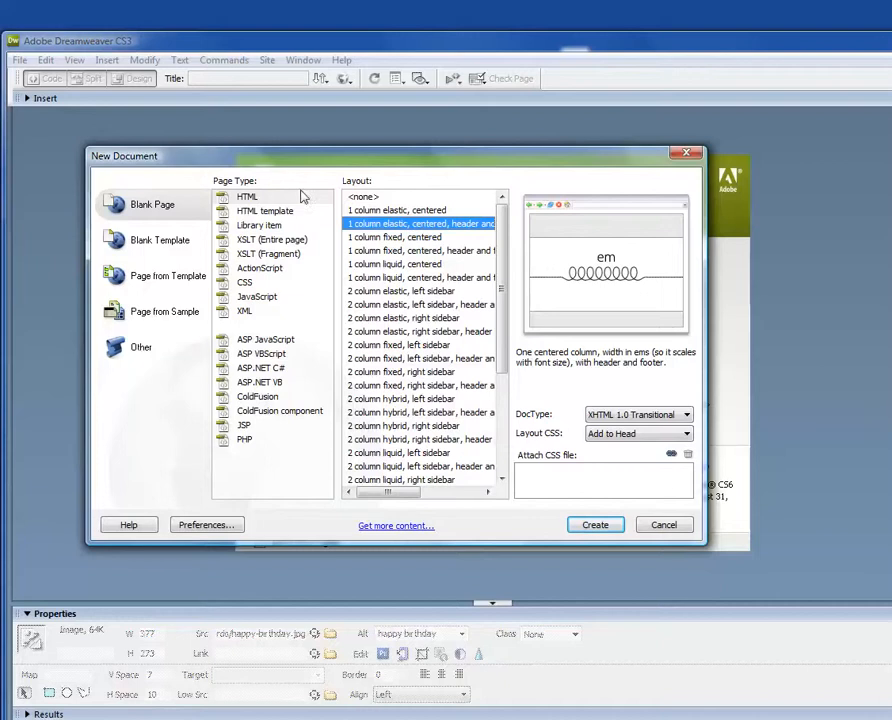
{"action": "left_click", "coordinate": [410, 291]}
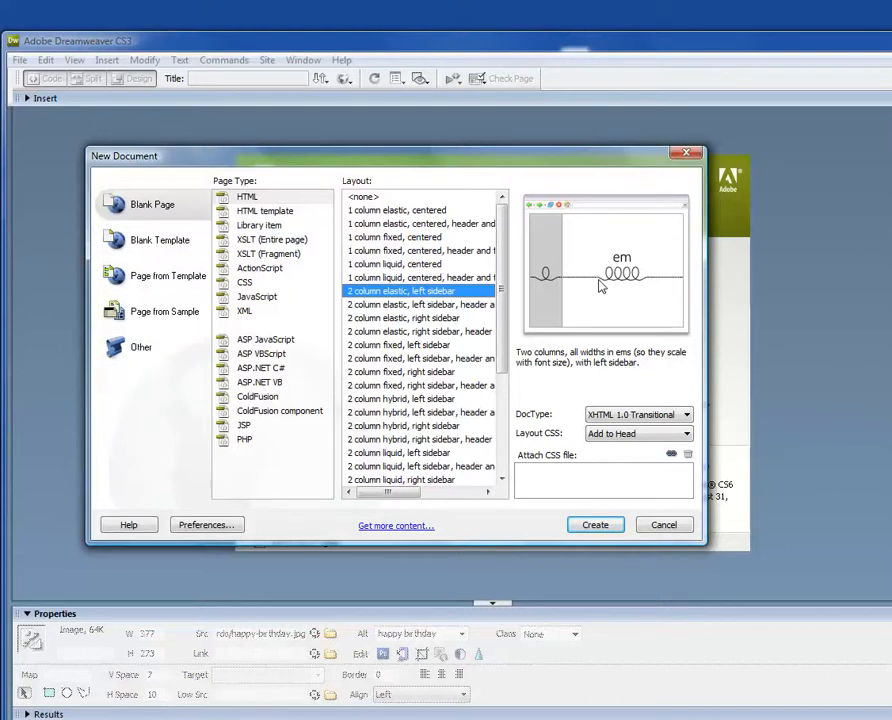
{"action": "left_click", "coordinate": [595, 525]}
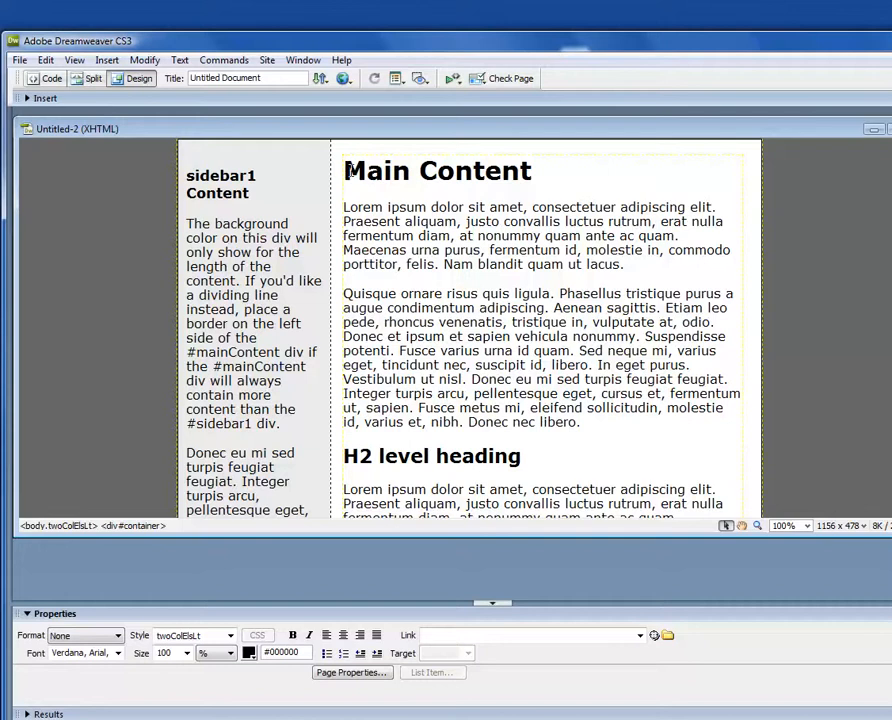
- Examine the page's code in an enlarged split view, starting from the Main Content heading, and return to Design view
{"action": "left_click_drag", "start_coordinate": [344, 171], "coordinate": [549, 177]}
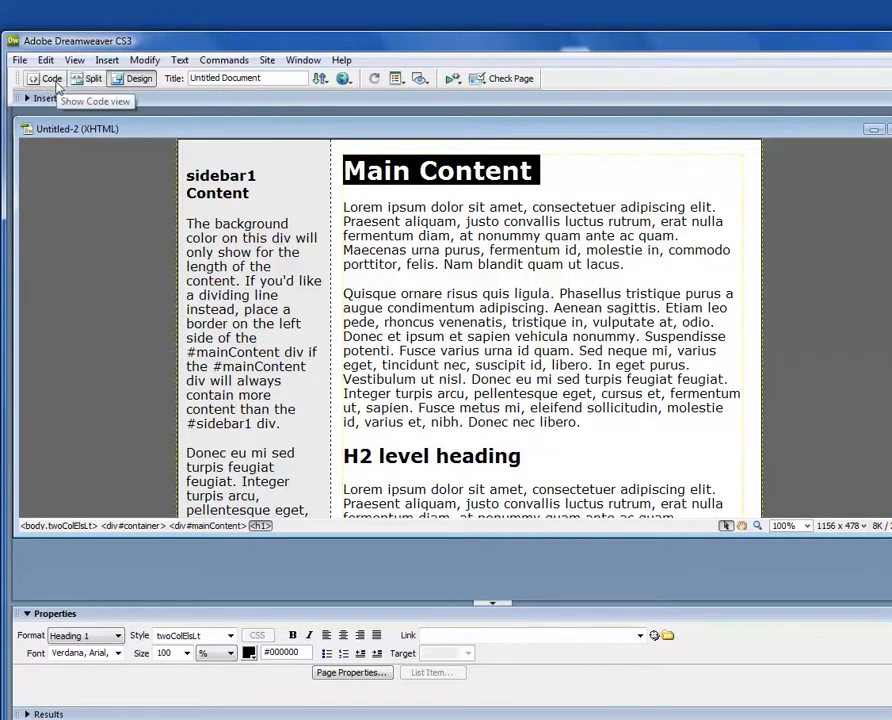
{"action": "left_click", "coordinate": [93, 80]}
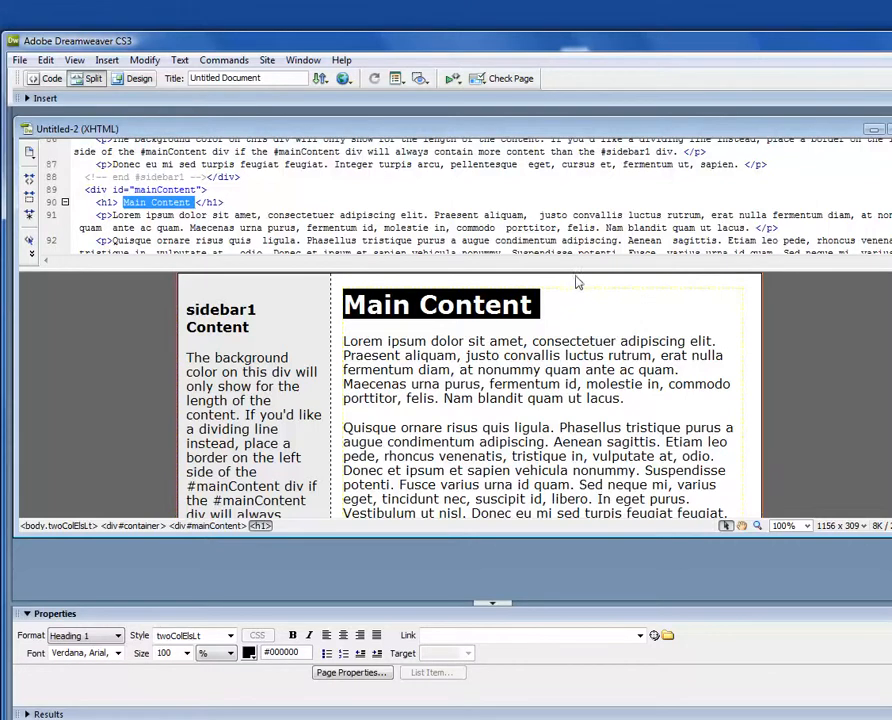
{"action": "left_click_drag", "start_coordinate": [576, 272], "coordinate": [572, 426]}
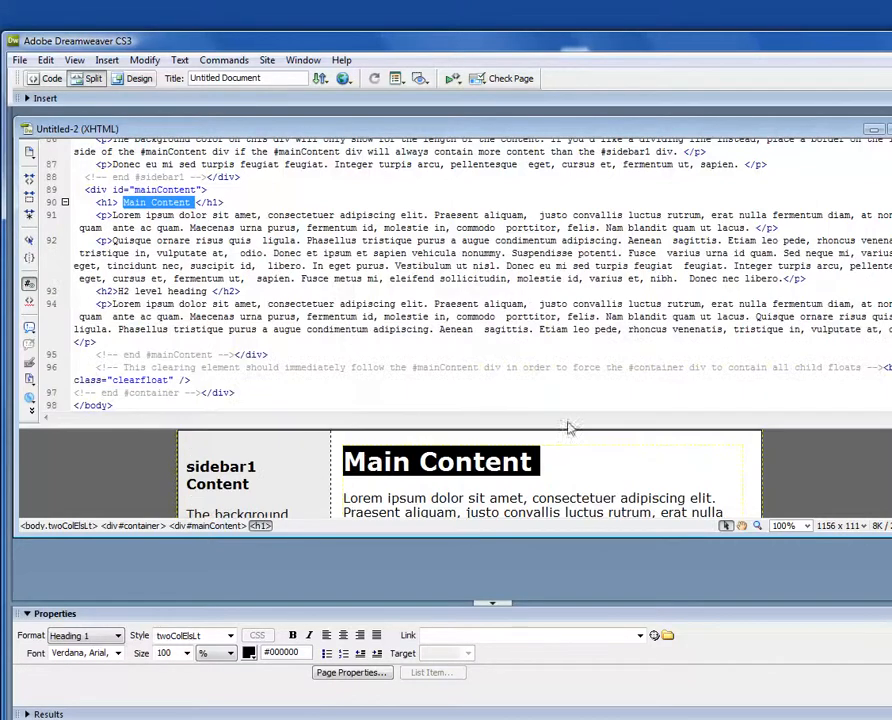
{"action": "left_click", "coordinate": [341, 291]}
{"action": "scroll", "coordinate": [341, 290], "scroll_direction": "down", "scroll_amount": 1}
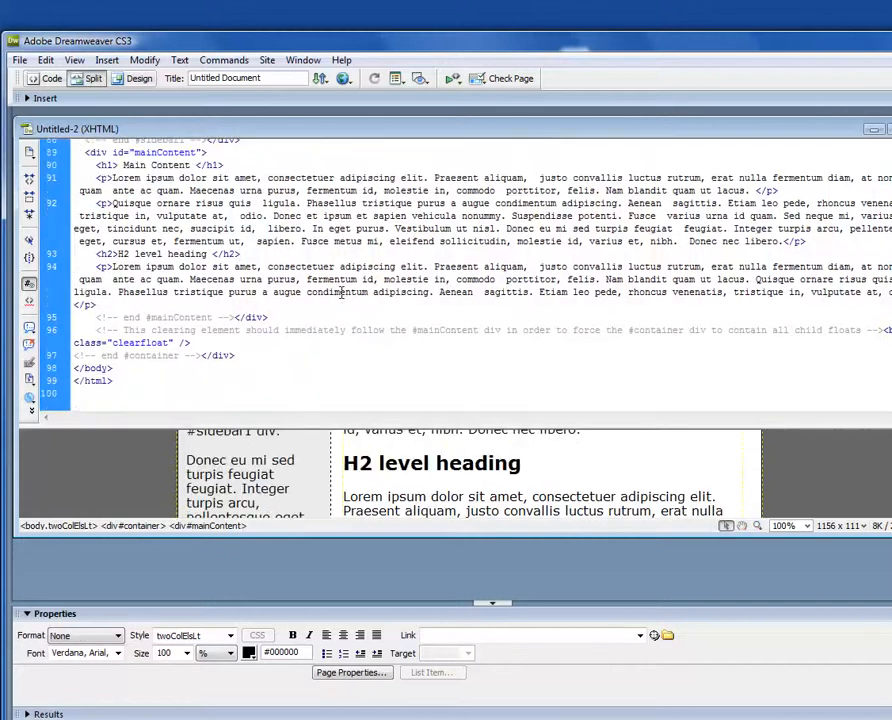
{"action": "scroll", "coordinate": [341, 291], "scroll_direction": "up", "scroll_amount": 14}
{"action": "scroll", "coordinate": [341, 292], "scroll_direction": "up", "scroll_amount": 15}
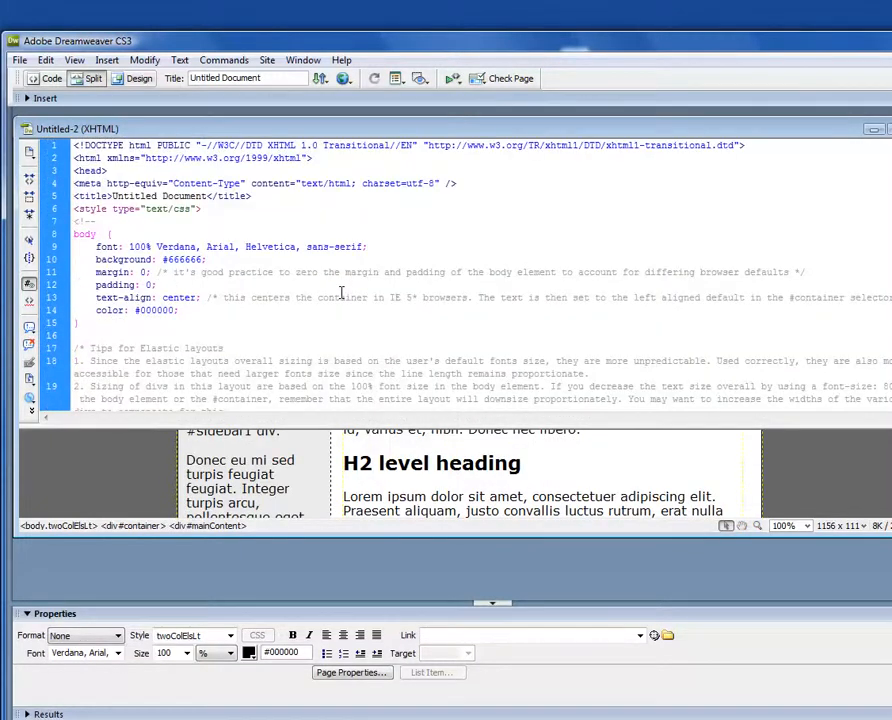
{"action": "scroll", "coordinate": [341, 292], "scroll_direction": "down", "scroll_amount": 20}
{"action": "scroll", "coordinate": [341, 292], "scroll_direction": "down", "scroll_amount": 4}
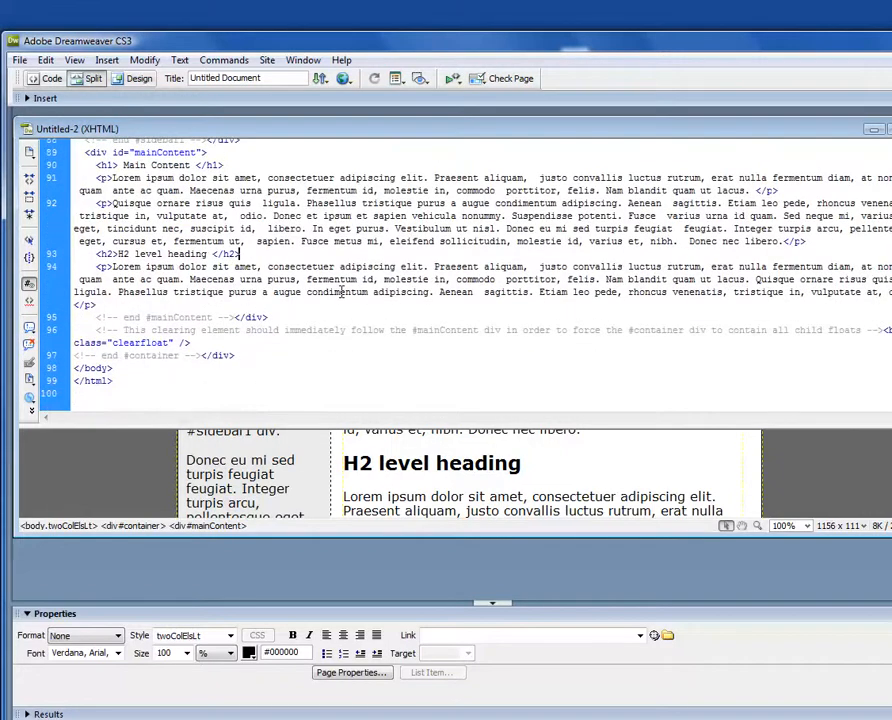
{"action": "left_click", "coordinate": [240, 254]}
{"action": "left_click_drag", "start_coordinate": [394, 140], "coordinate": [400, 122]}
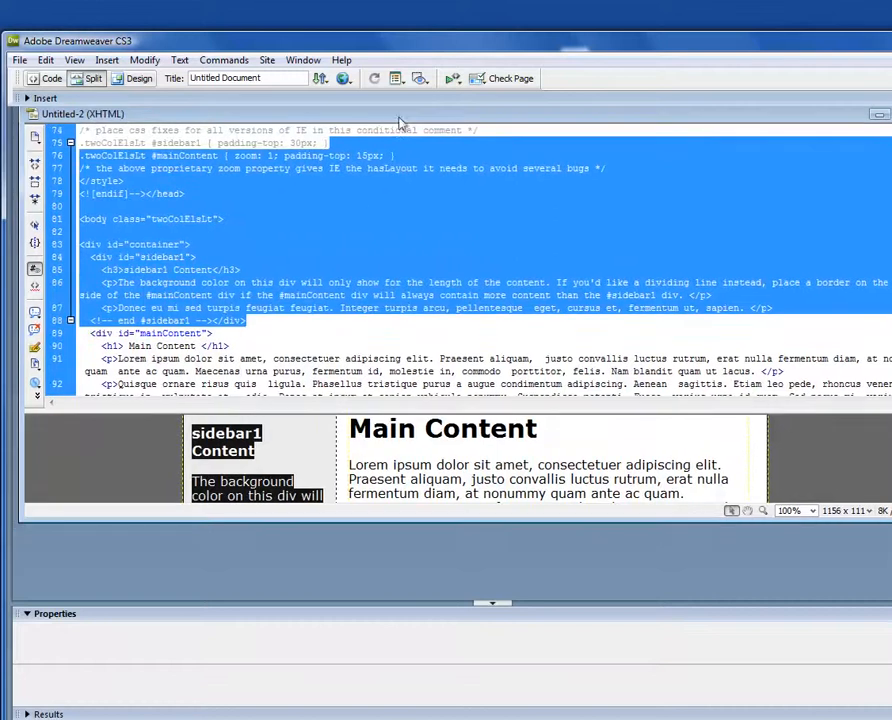
{"action": "left_click_drag", "start_coordinate": [122, 115], "coordinate": [114, 124]}
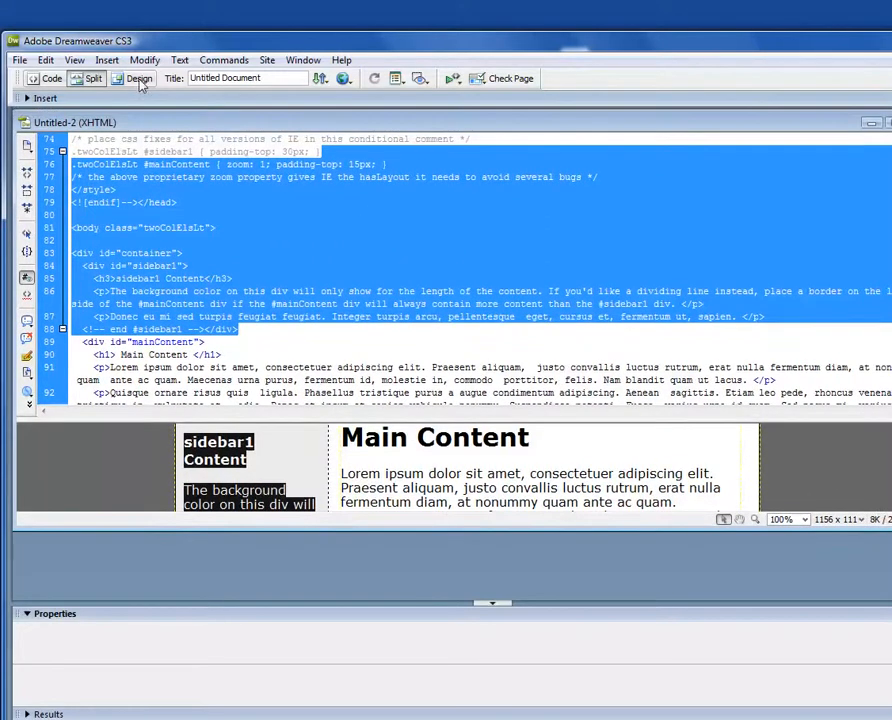
{"action": "left_click", "coordinate": [140, 82]}
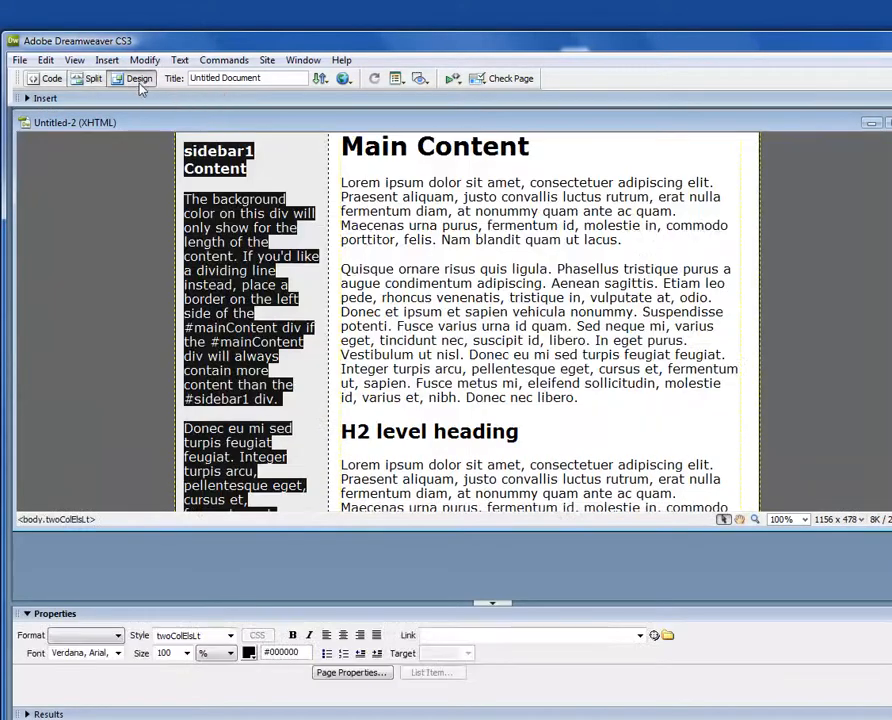
- Add two blank paragraphs above the first Lorem ipsum paragraph, directly below the Main Content heading
{"action": "left_click", "coordinate": [491, 281]}
{"action": "scroll", "coordinate": [470, 230], "scroll_direction": "up", "scroll_amount": 1}
{"action": "left_click_drag", "start_coordinate": [420, 131], "coordinate": [358, 133]}
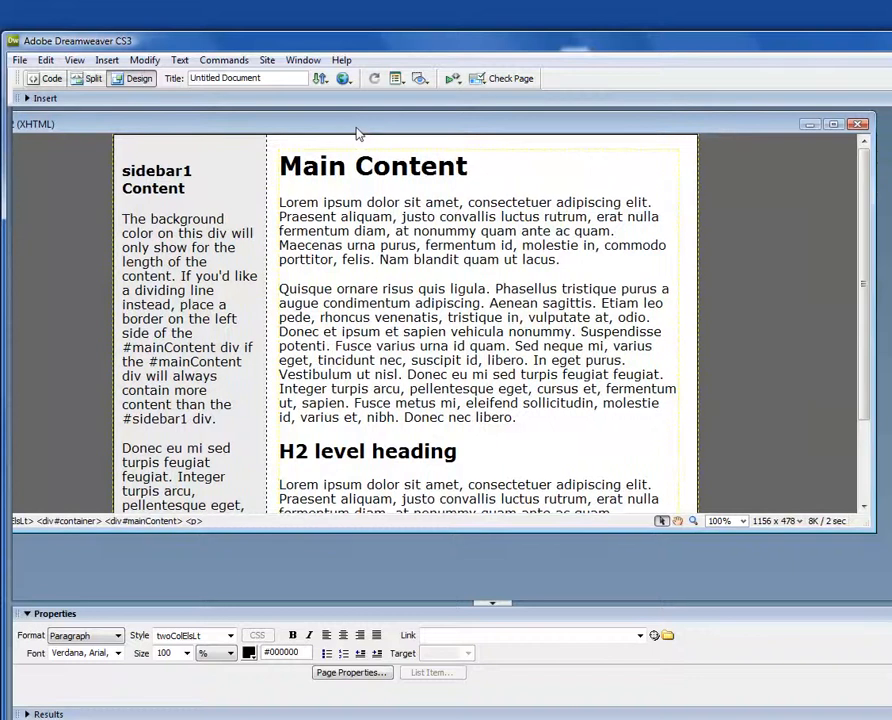
{"action": "left_click", "coordinate": [387, 229]}
{"action": "key", "text": "Return"}
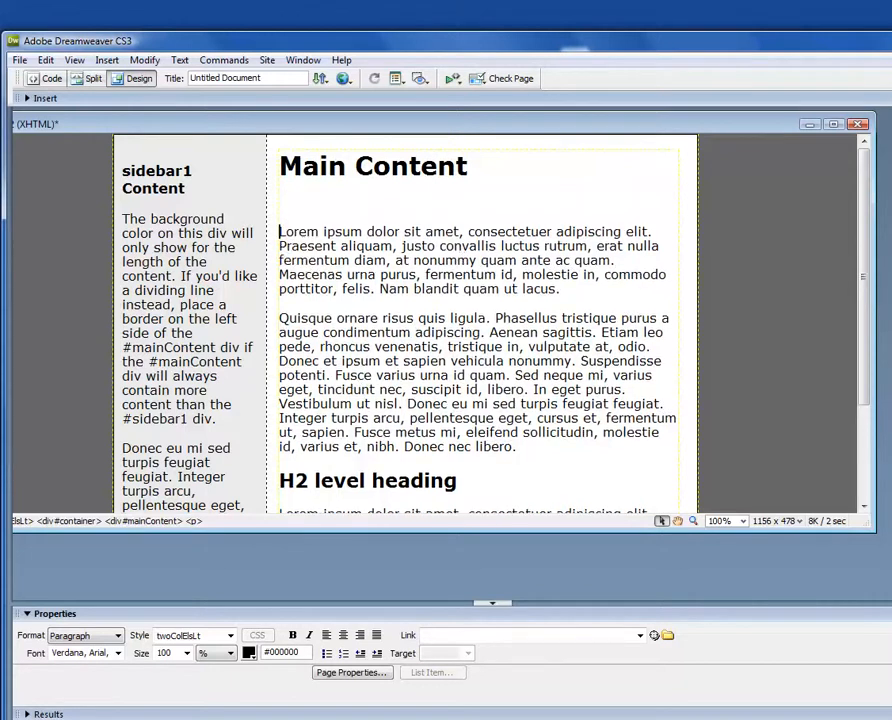
{"action": "key", "text": "Return"}
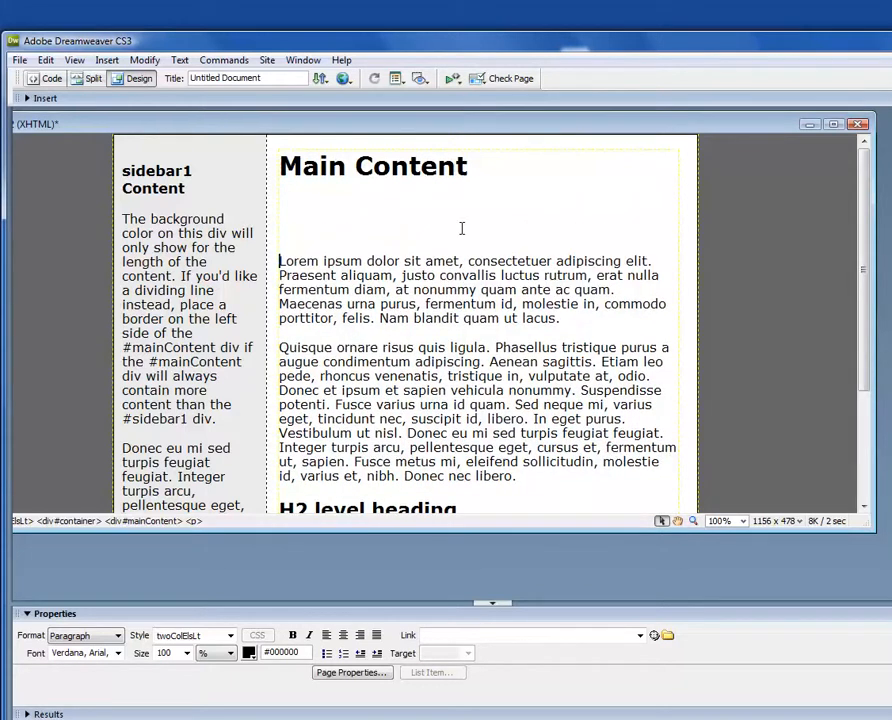
- Insert the happy-birthday.jpg image on the blank line below the Main Content heading, with alternate text "happy birthday card"
{"action": "left_click", "coordinate": [284, 203]}
{"action": "left_click", "coordinate": [106, 61]}
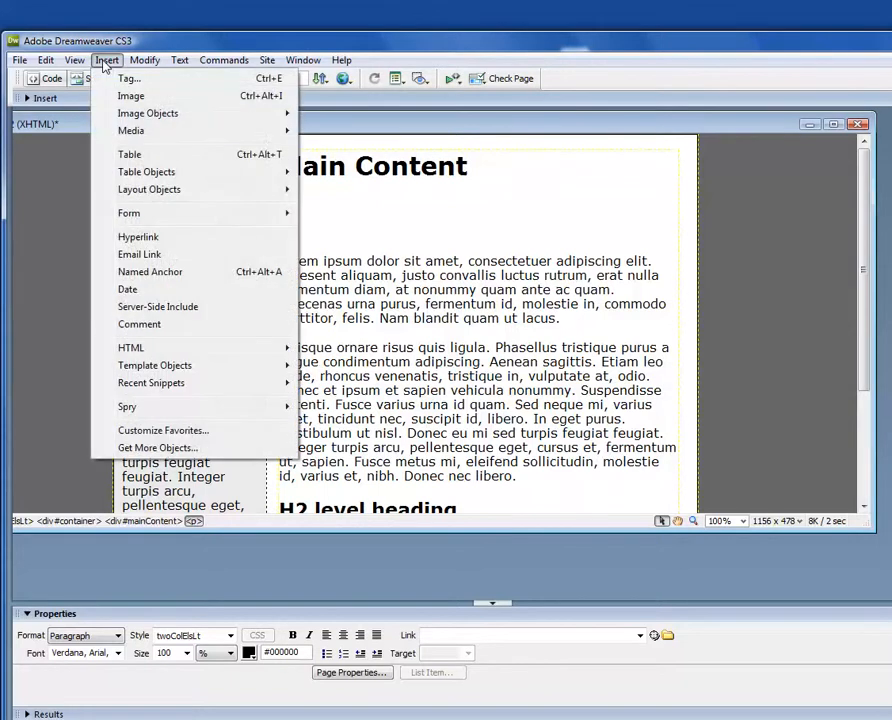
{"action": "left_click", "coordinate": [142, 100]}
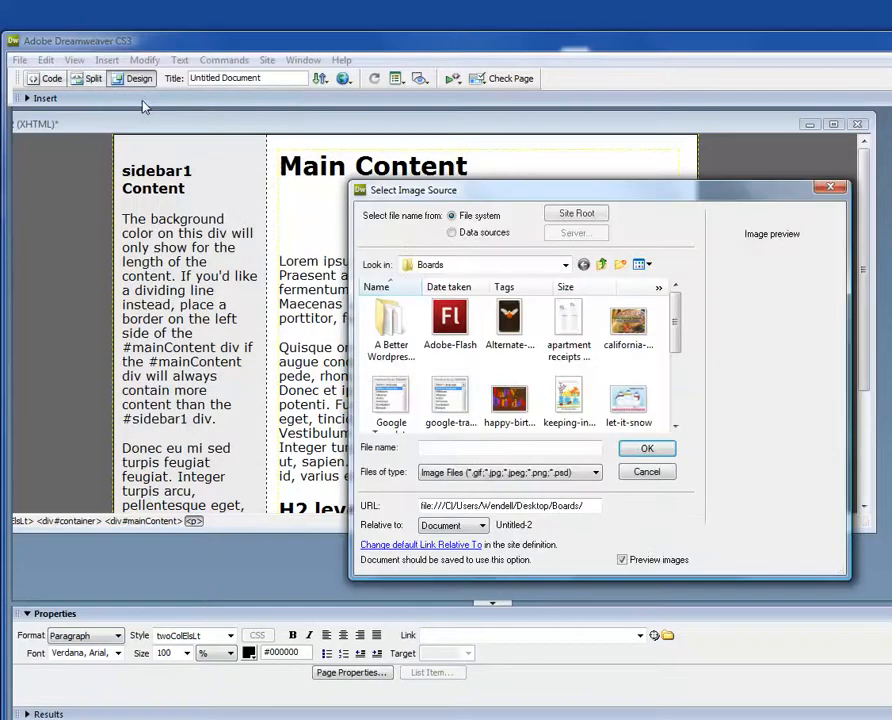
{"action": "double_click", "coordinate": [509, 399]}
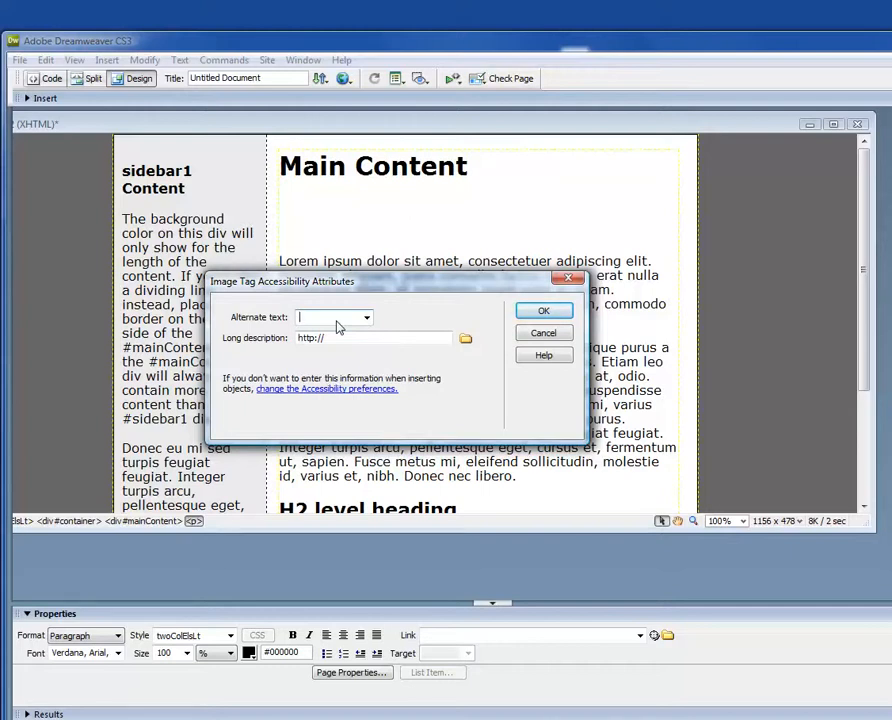
{"action": "type", "text": "h"}
{"action": "type", "text": "appy bir"}
{"action": "type", "text": "thday c"}
{"action": "type", "text": "ard"}
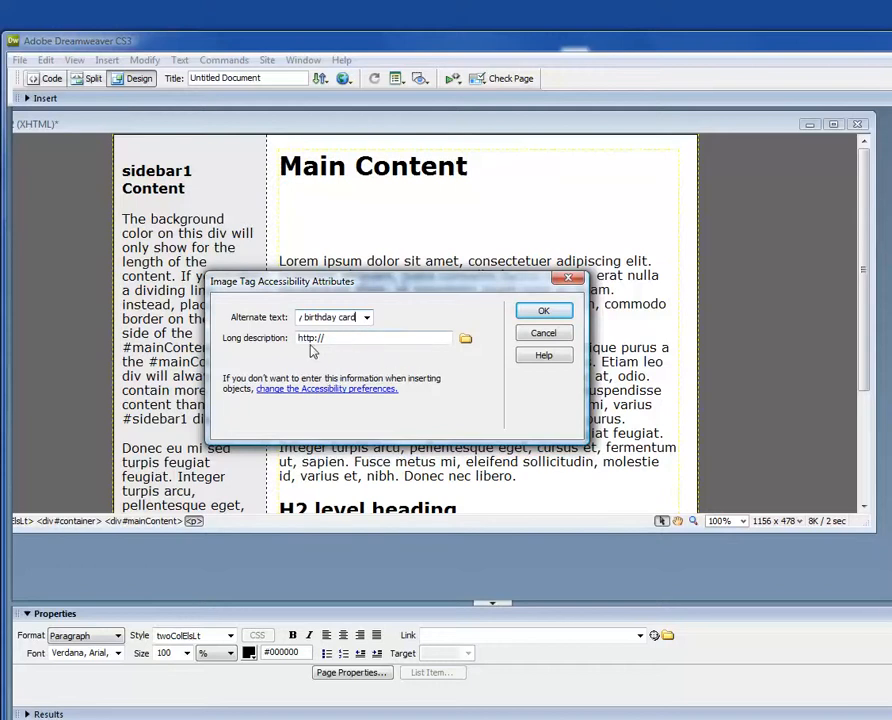
{"action": "left_click", "coordinate": [543, 312]}
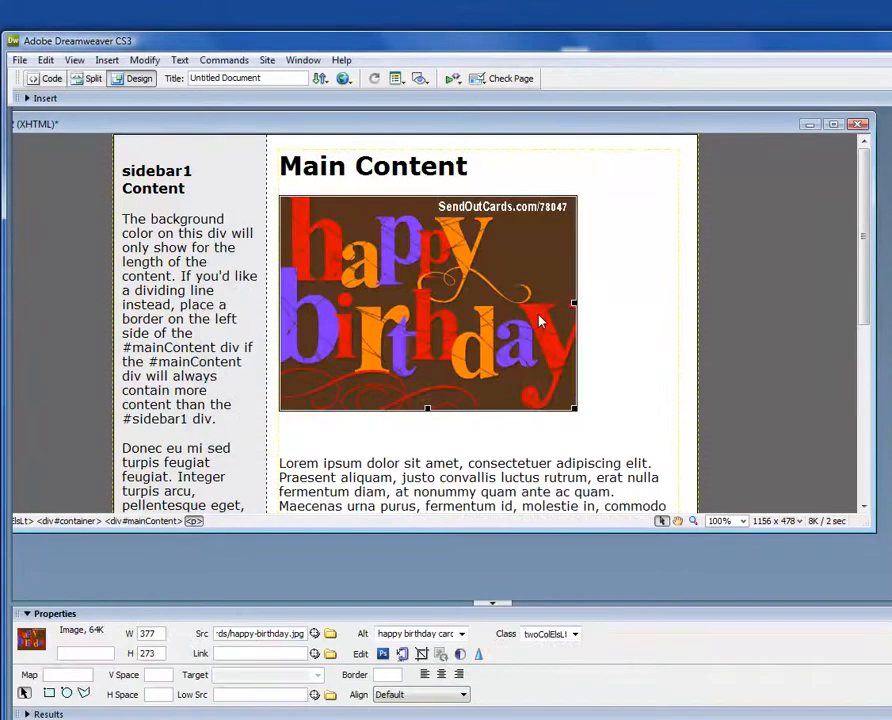
- Set the happy birthday image's alignment to Left so the paragraph text wraps beside it
{"action": "left_click", "coordinate": [654, 386]}
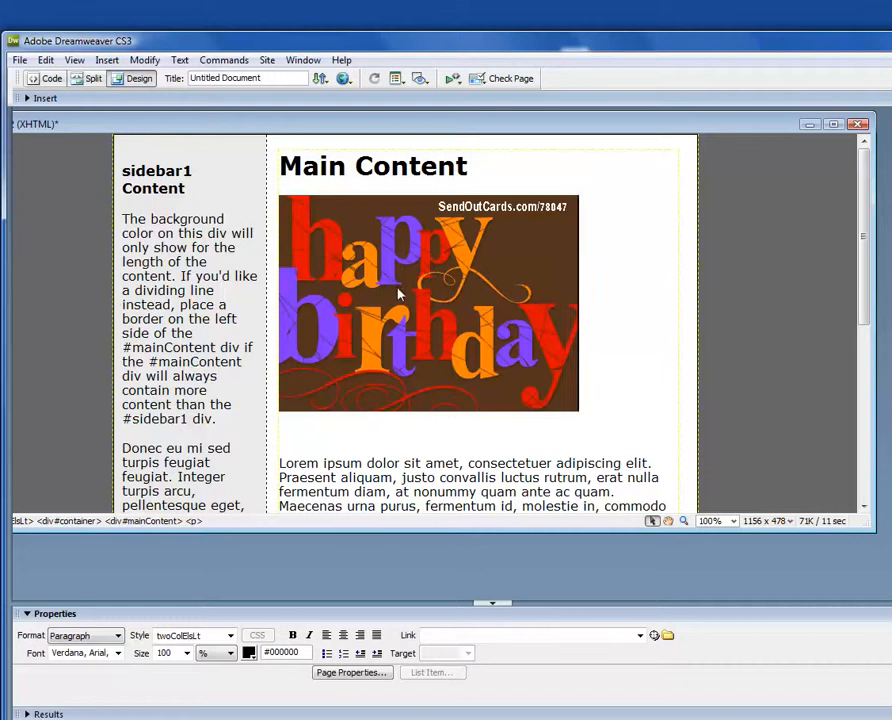
{"action": "left_click", "coordinate": [305, 464]}
{"action": "left_click", "coordinate": [586, 194]}
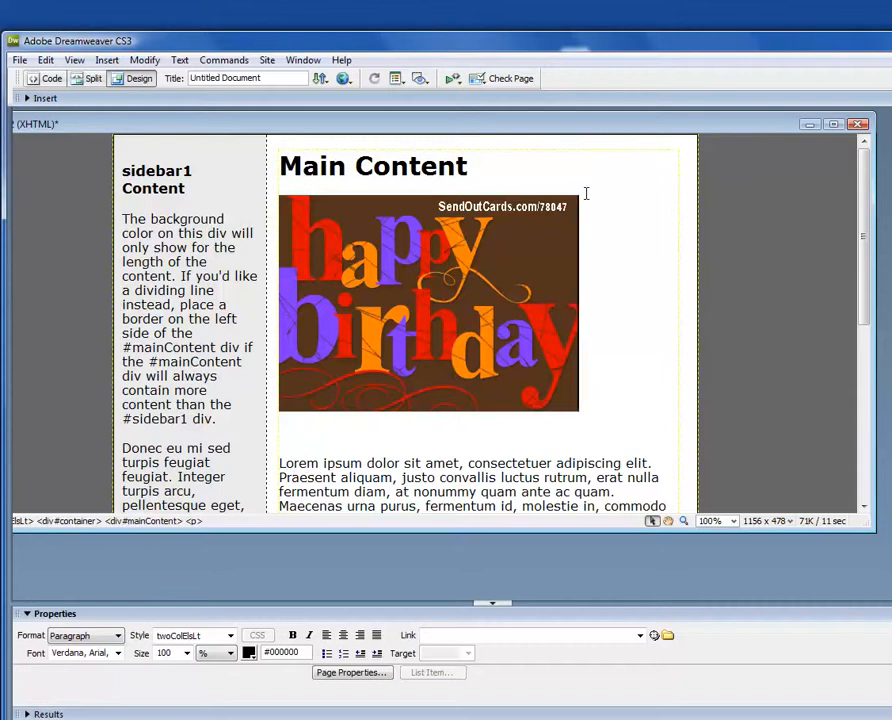
{"action": "left_click", "coordinate": [385, 270]}
{"action": "right_click", "coordinate": [385, 270]}
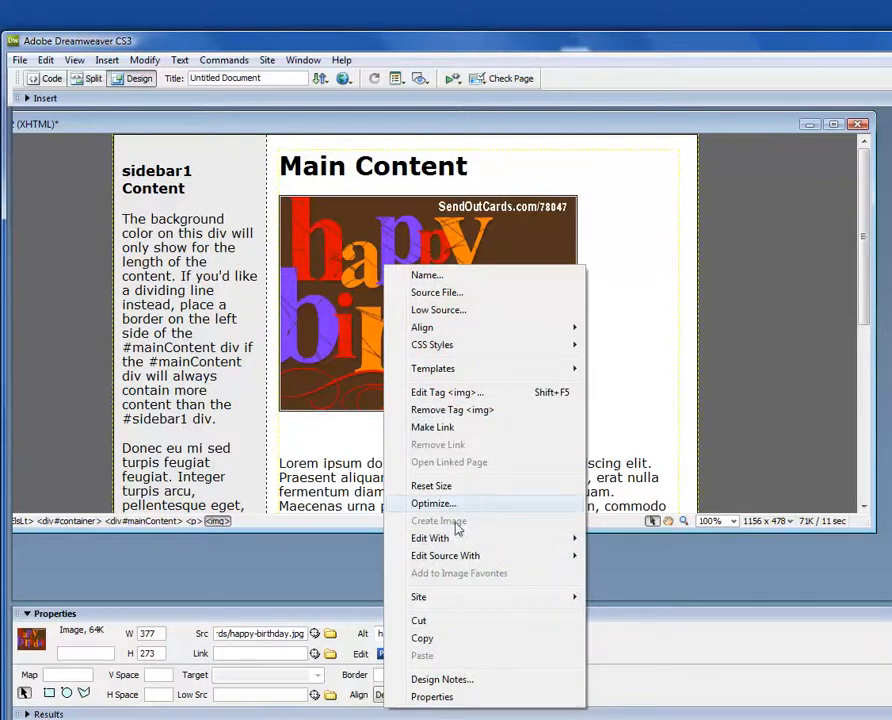
{"action": "mouse_move", "coordinate": [426, 327]}
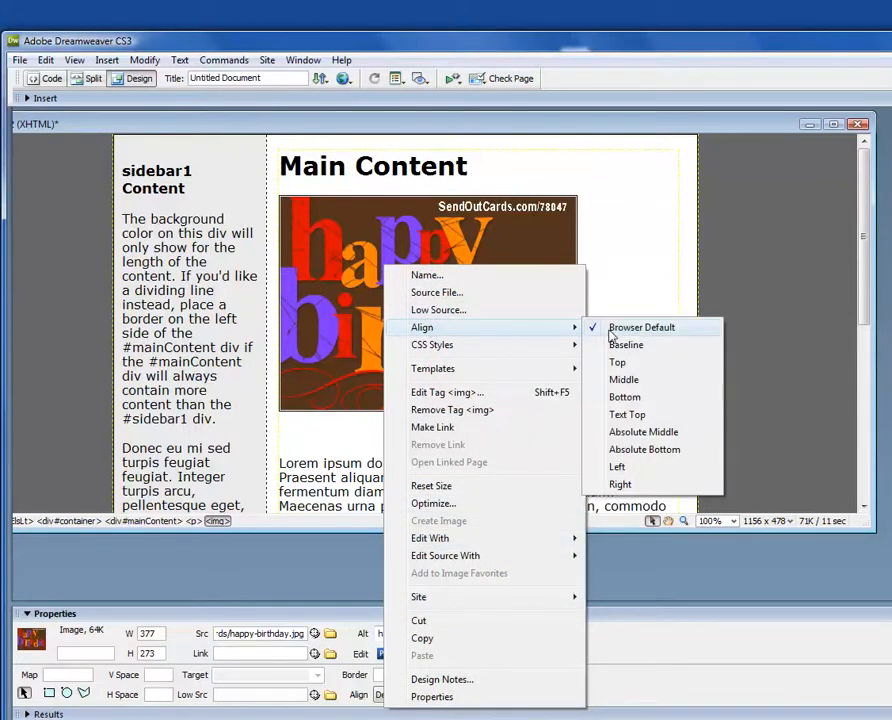
{"action": "left_click", "coordinate": [619, 468]}
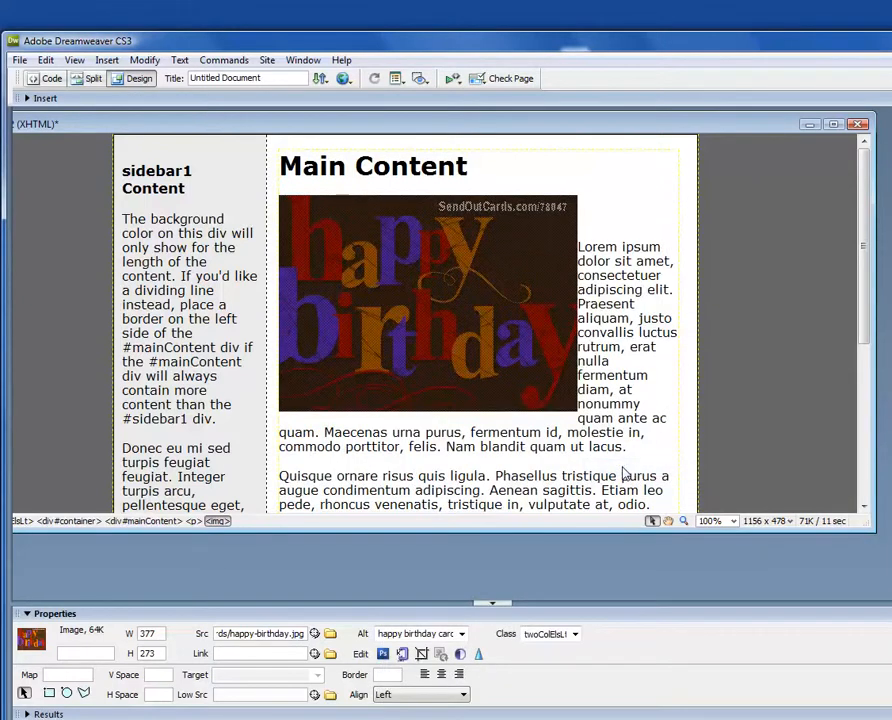
- Remove the blank lines above the Lorem ipsum text beside the image so the text starts level with the image
{"action": "left_click", "coordinate": [589, 216]}
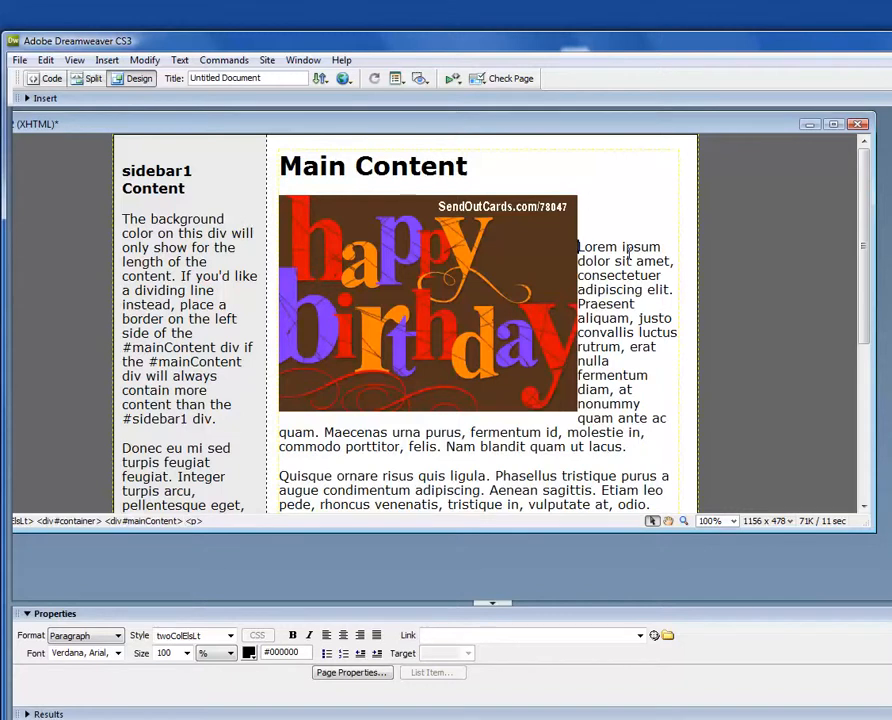
{"action": "key", "text": "BackSpace"}
{"action": "key", "text": "BackSpace"}
{"action": "key", "text": "BackSpace"}
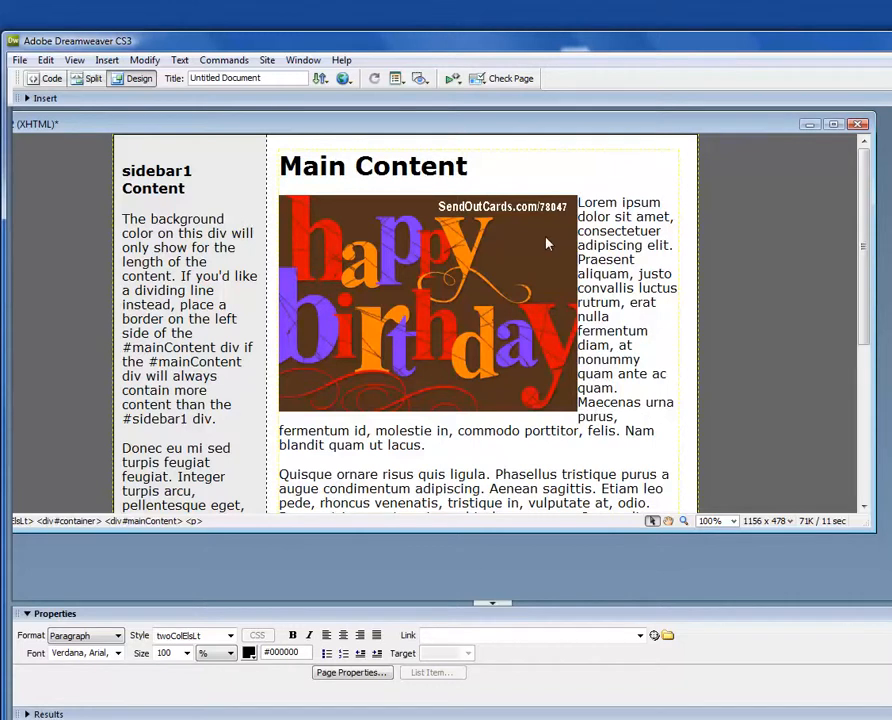
- Set the happy birthday image's vertical and horizontal space to 7 each
{"action": "left_click", "coordinate": [426, 260]}
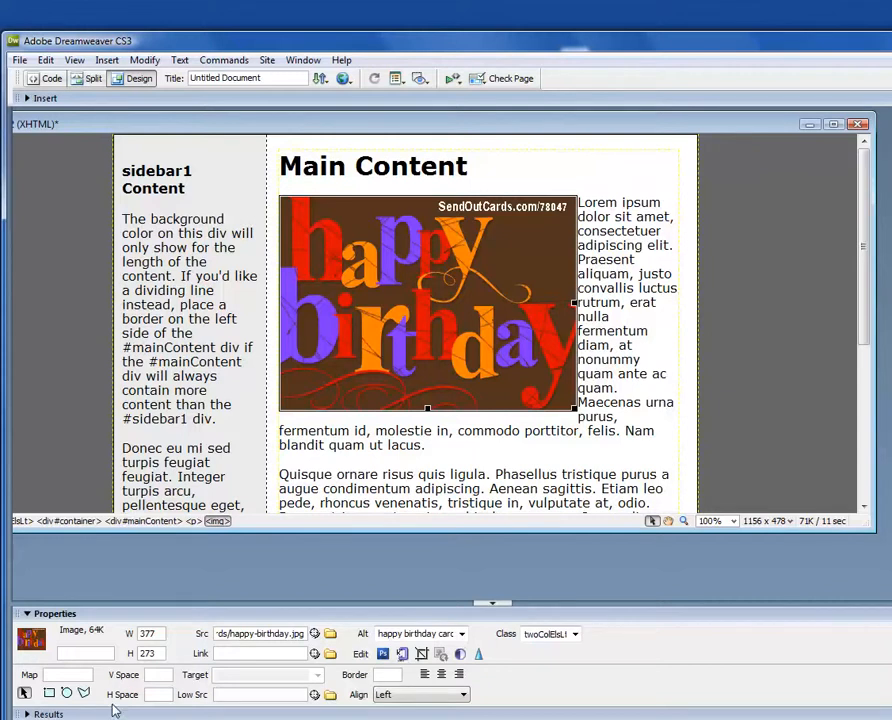
{"action": "left_click", "coordinate": [160, 675]}
{"action": "type", "text": "7"}
{"action": "left_click", "coordinate": [155, 694]}
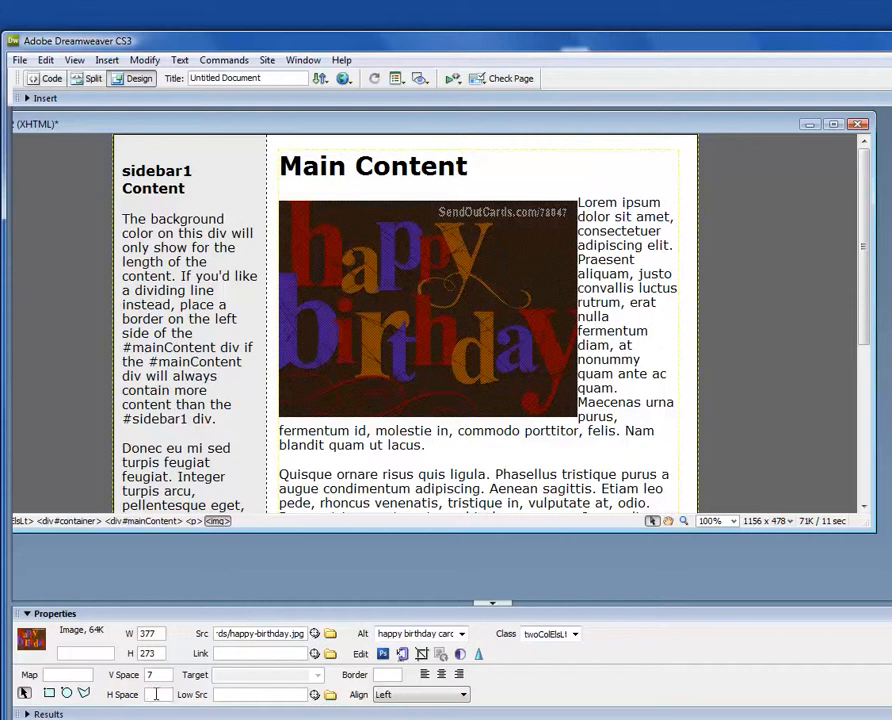
{"action": "type", "text": "7"}
{"action": "key", "text": "Return"}
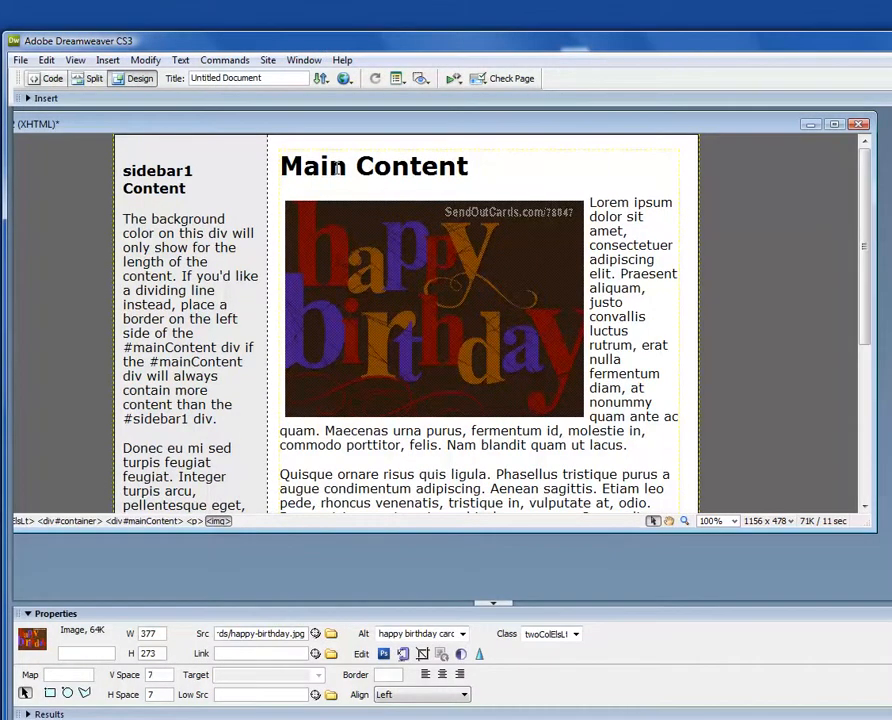
- Save the page to the Desktop as Untitled-2, preview it in Firefox, and return to the Dreamweaver document
{"action": "left_click", "coordinate": [355, 88]}
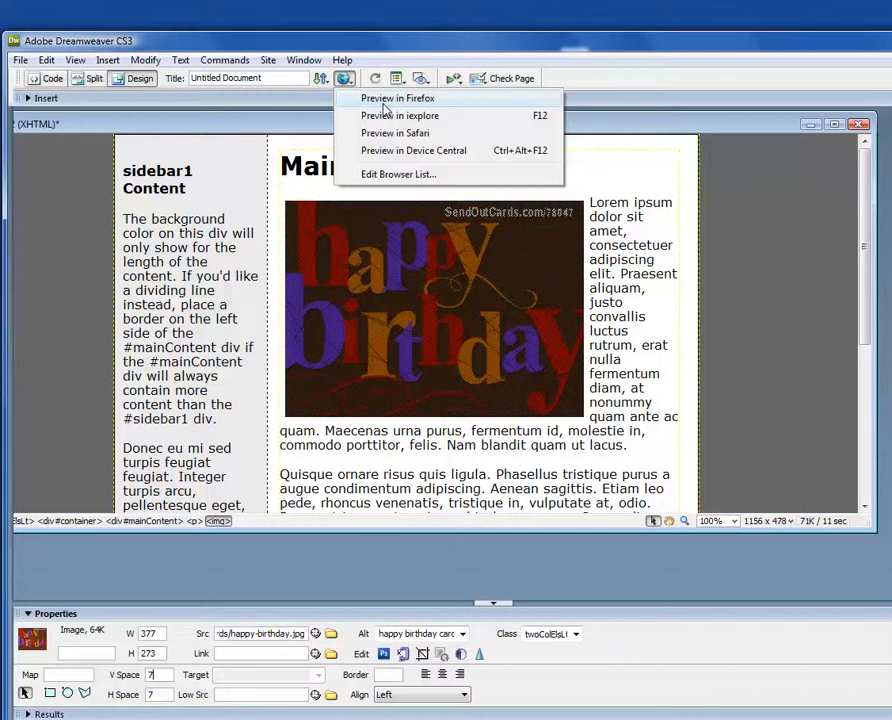
{"action": "left_click", "coordinate": [385, 108]}
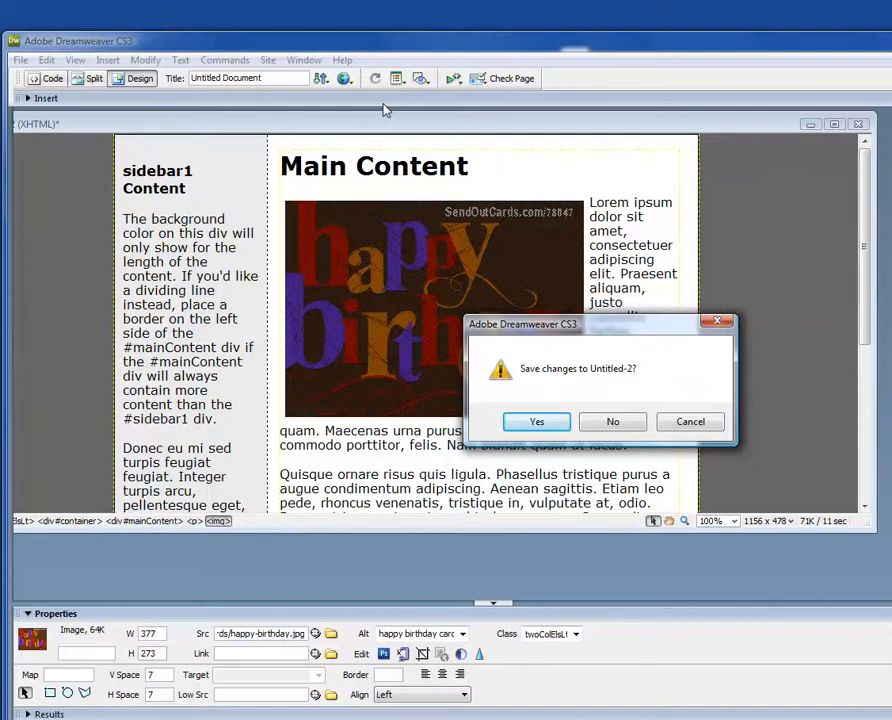
{"action": "left_click", "coordinate": [537, 422]}
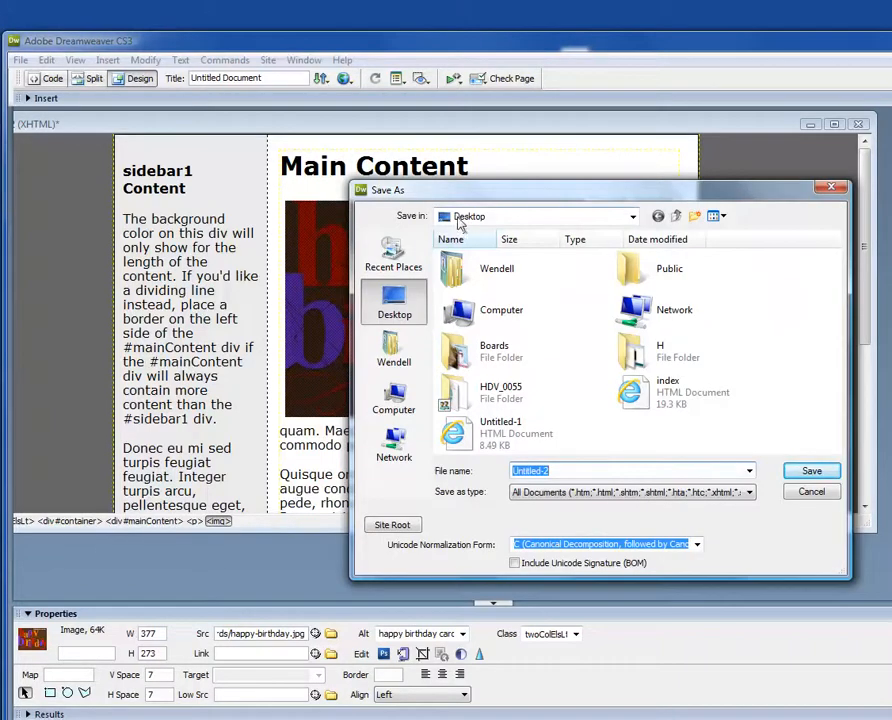
{"action": "left_click", "coordinate": [811, 471]}
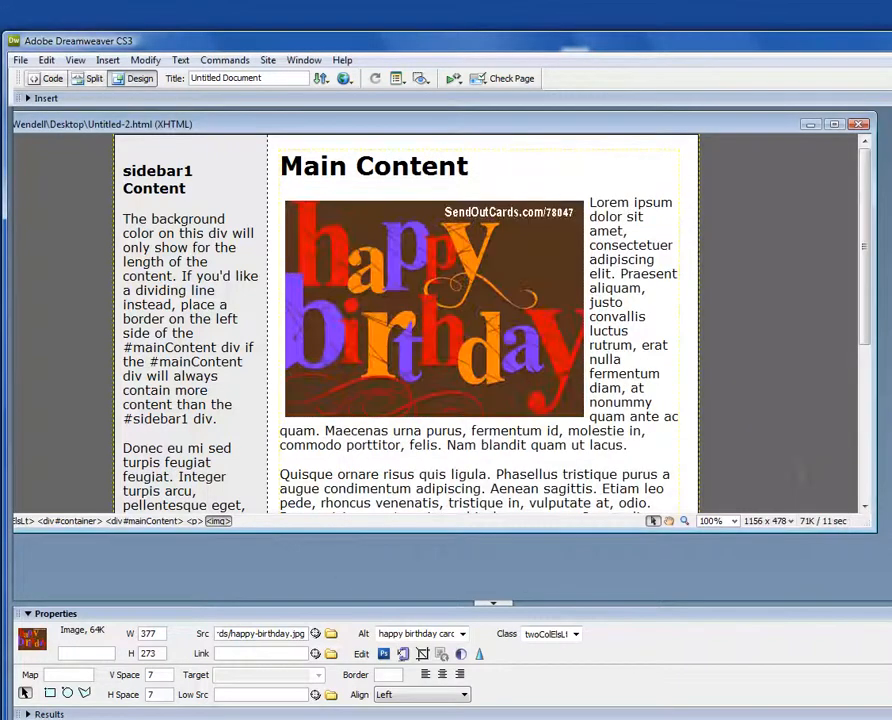
{"action": "key", "text": "F12"}
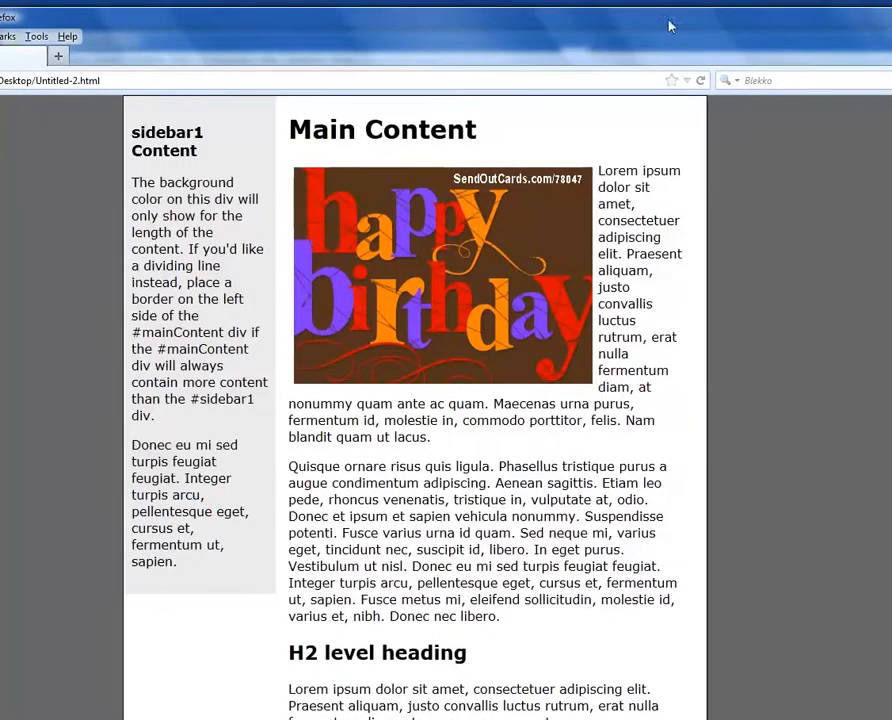
{"action": "left_click", "coordinate": [888, 14]}
{"action": "left_click", "coordinate": [502, 296]}
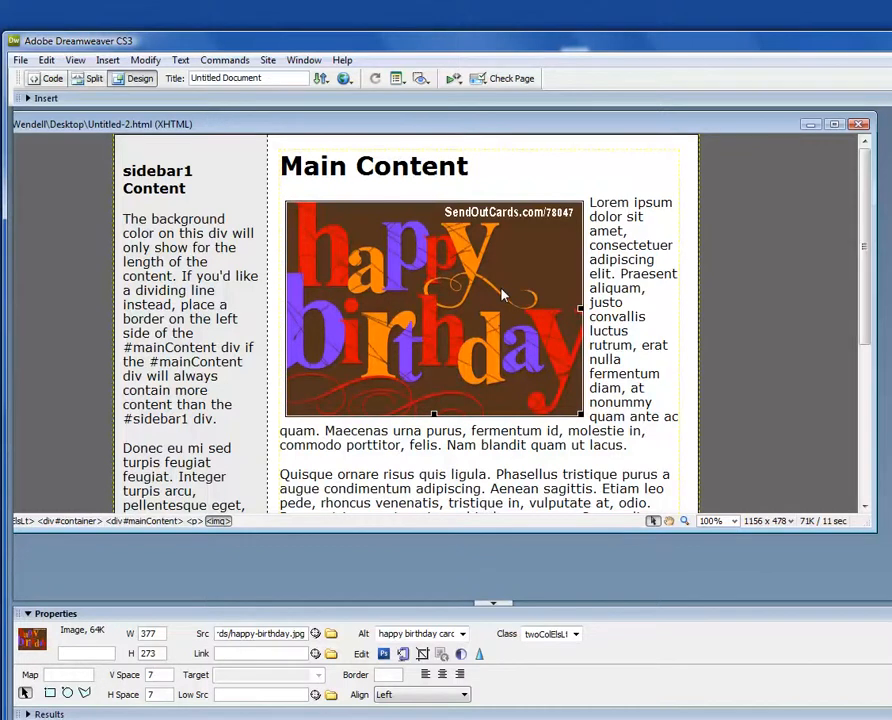
- Format the sidebar paragraph beginning "The background" as an unordered bullet list
{"action": "left_click", "coordinate": [124, 220]}
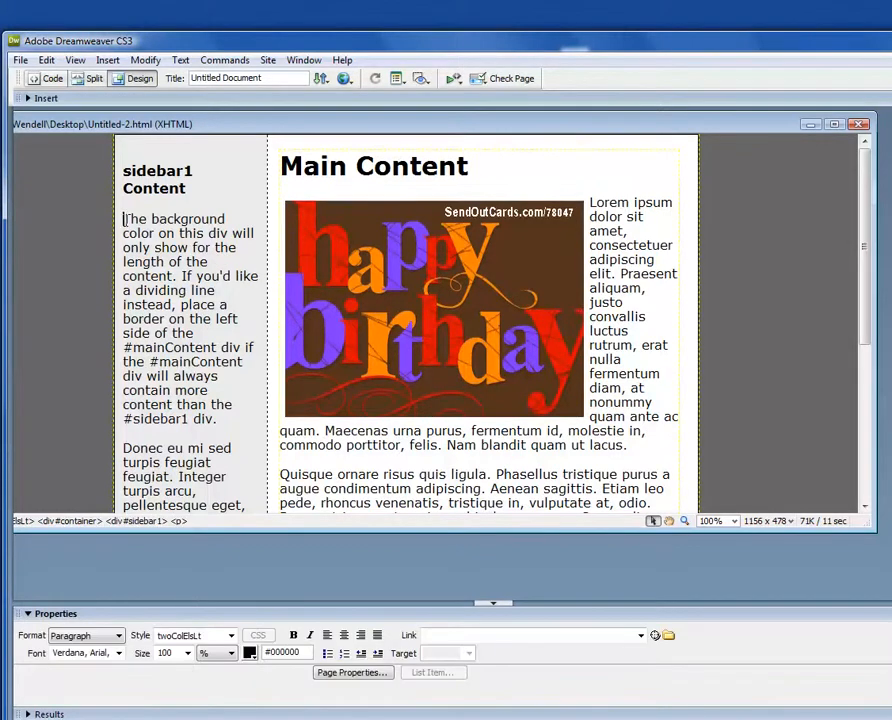
{"action": "left_click_drag", "start_coordinate": [124, 220], "coordinate": [222, 232]}
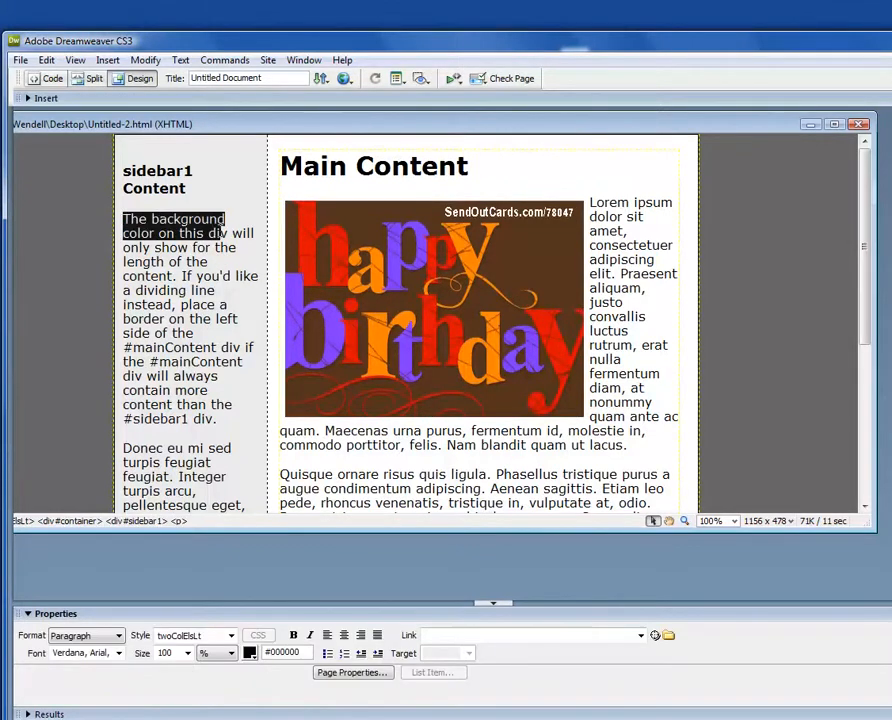
{"action": "left_click", "coordinate": [229, 232]}
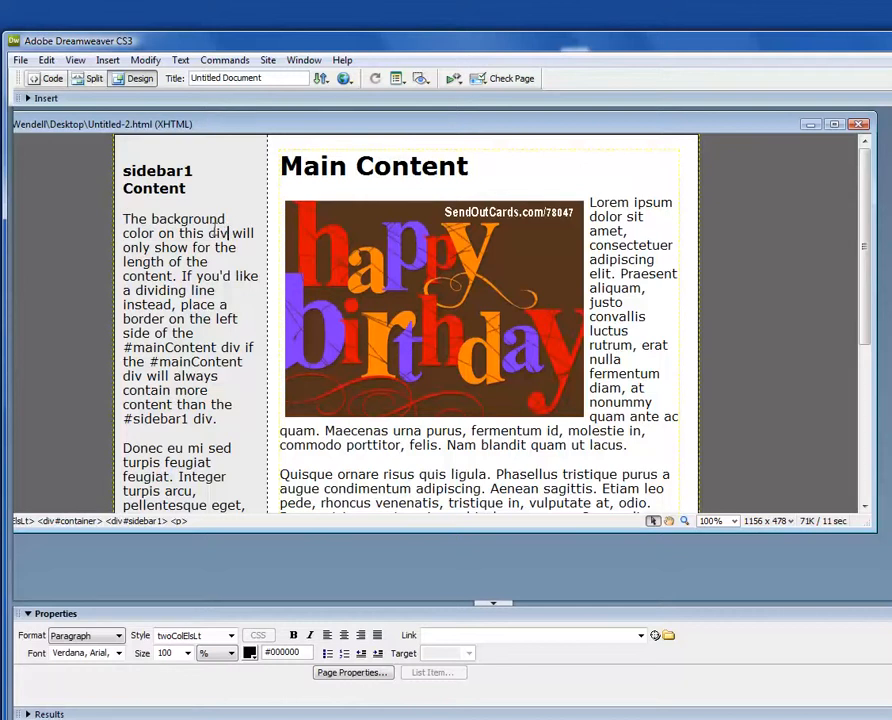
{"action": "left_click_drag", "start_coordinate": [124, 219], "coordinate": [227, 219]}
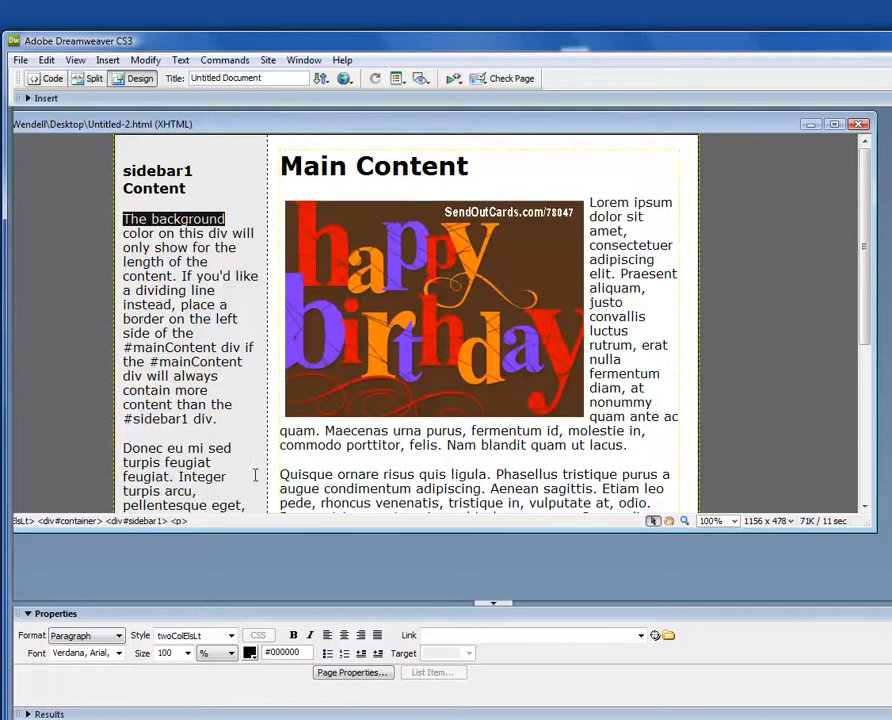
{"action": "left_click", "coordinate": [327, 655]}
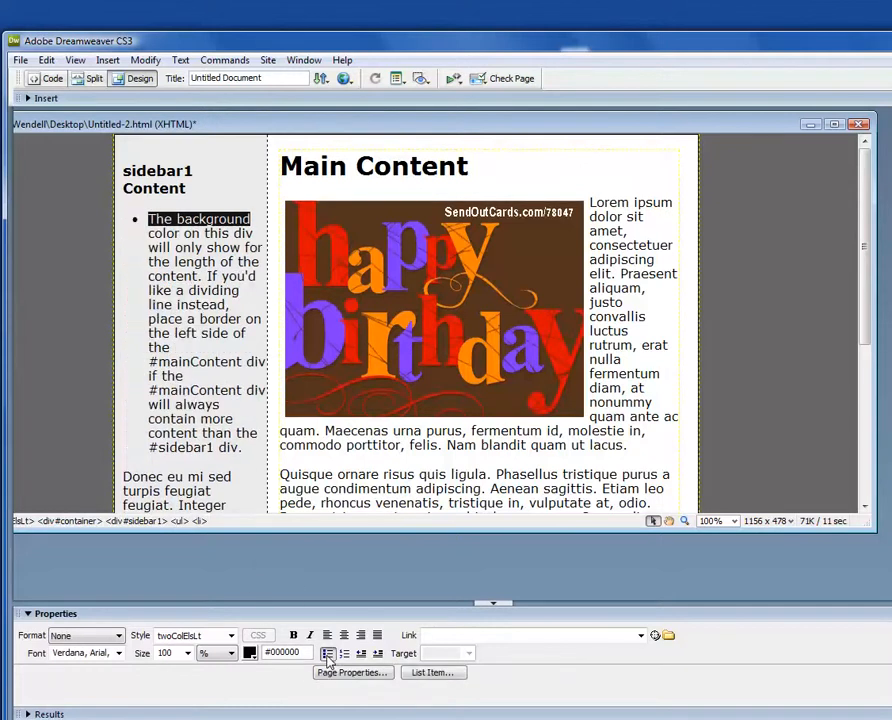
- Delete the rest of the sidebar bullet's text so only "The background" is left
{"action": "left_click", "coordinate": [169, 358]}
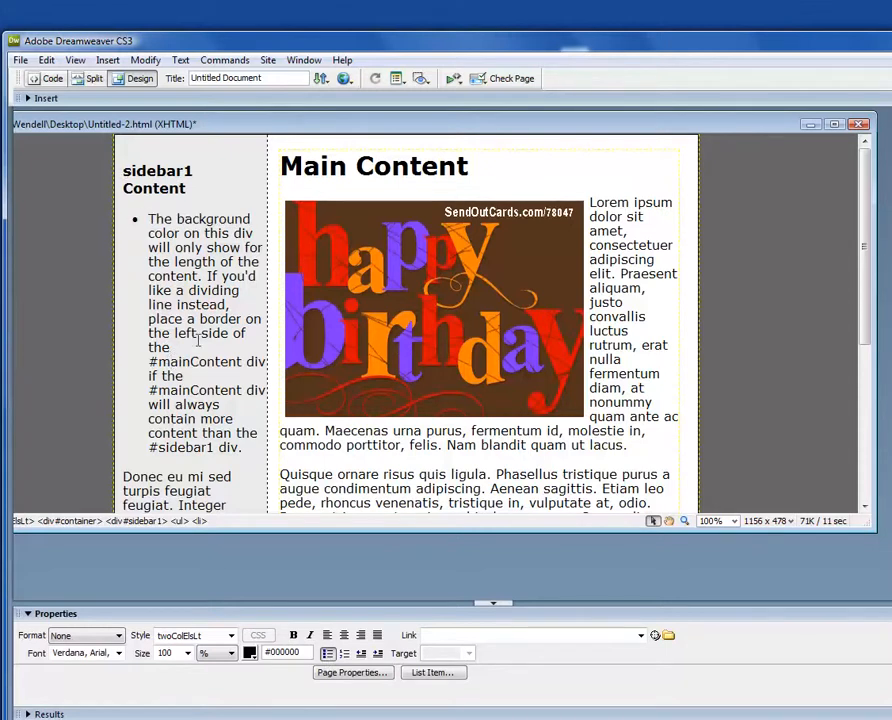
{"action": "left_click_drag", "start_coordinate": [247, 452], "coordinate": [147, 237]}
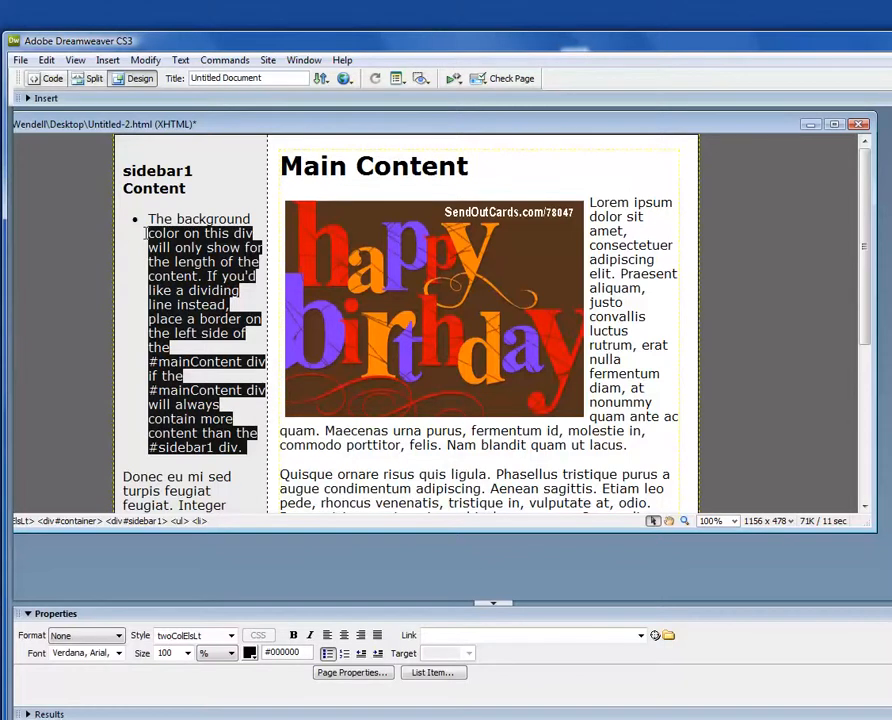
{"action": "key", "text": "Delete"}
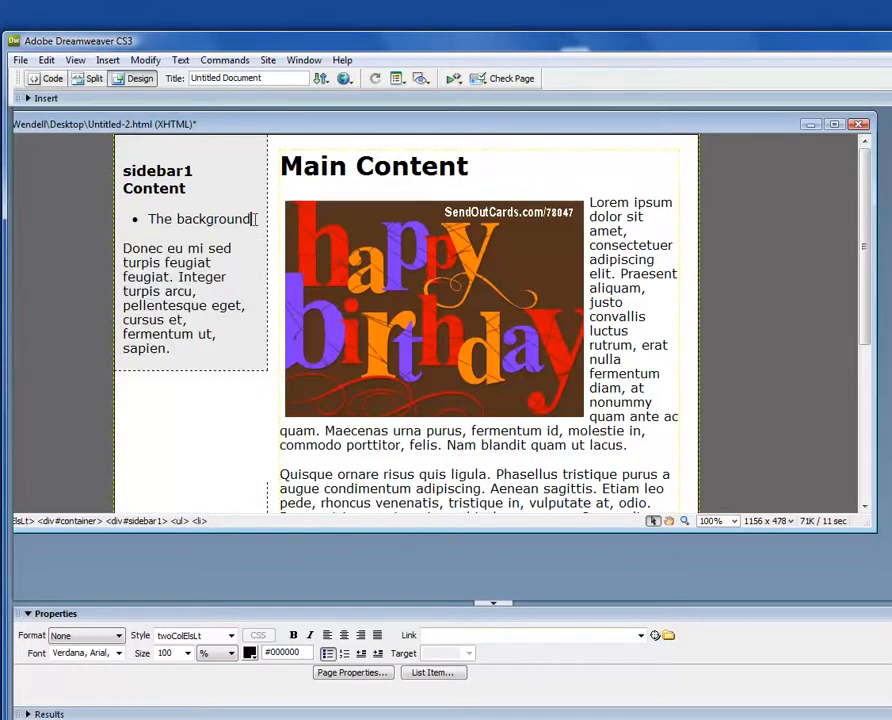
- Copy "The background" and paste it as five further bullets below the first one in the sidebar list
{"action": "left_click_drag", "start_coordinate": [252, 218], "coordinate": [147, 219]}
{"action": "key", "text": "ctrl+c"}
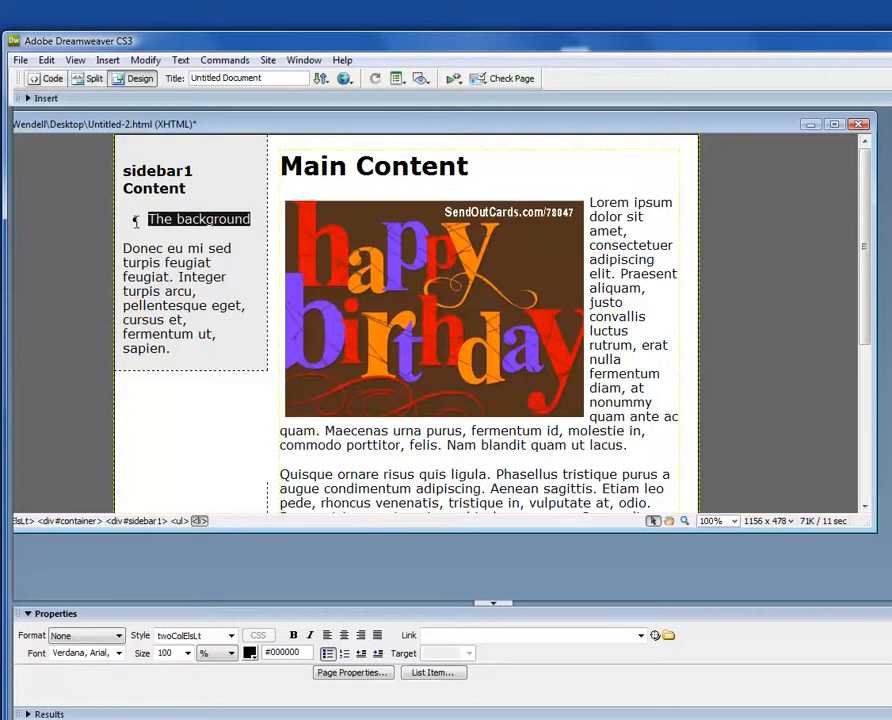
{"action": "left_click", "coordinate": [250, 225]}
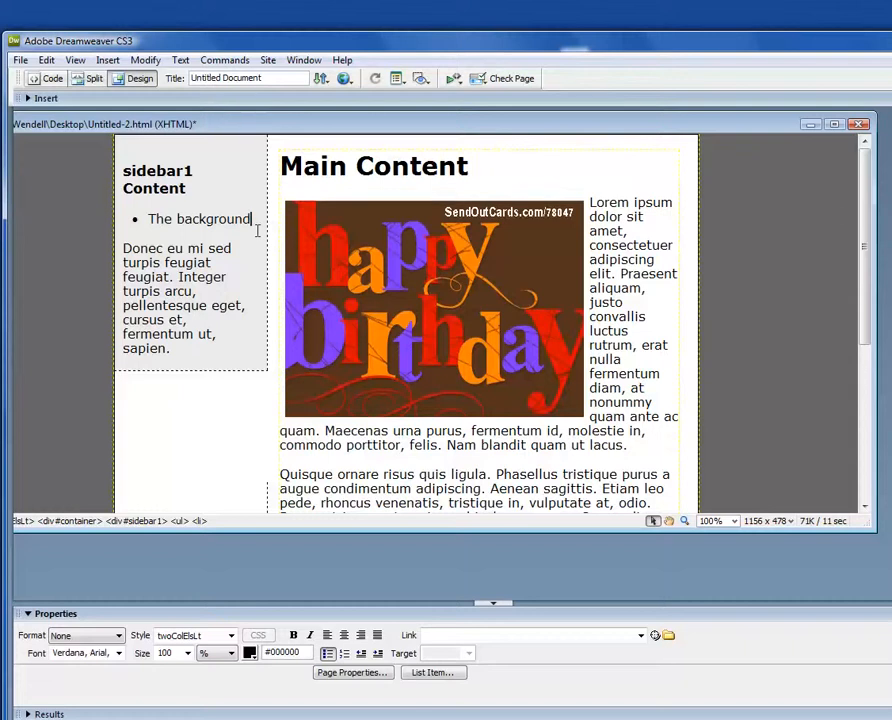
{"action": "key", "text": "Return"}
{"action": "key", "text": "ctrl+v"}
{"action": "key", "text": "ctrl+v"}
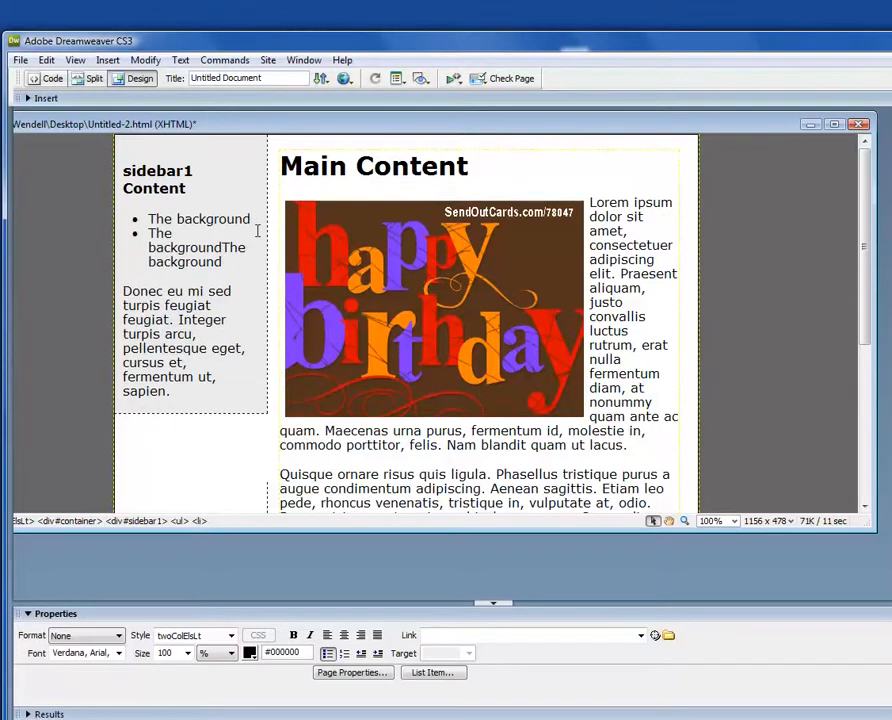
{"action": "key", "text": "ctrl+z"}
{"action": "key", "text": "Return"}
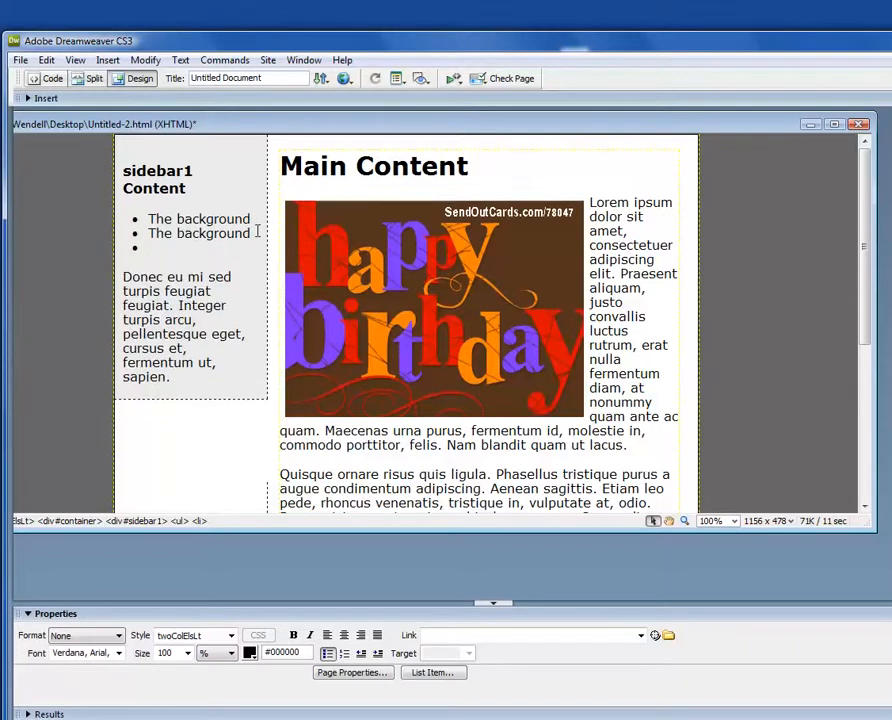
{"action": "key", "text": "ctrl+v"}
{"action": "key", "text": "Return"}
{"action": "key", "text": "ctrl+v"}
{"action": "key", "text": "Return"}
{"action": "key", "text": "ctrl+v"}
{"action": "key", "text": "Return"}
{"action": "key", "text": "ctrl+v"}
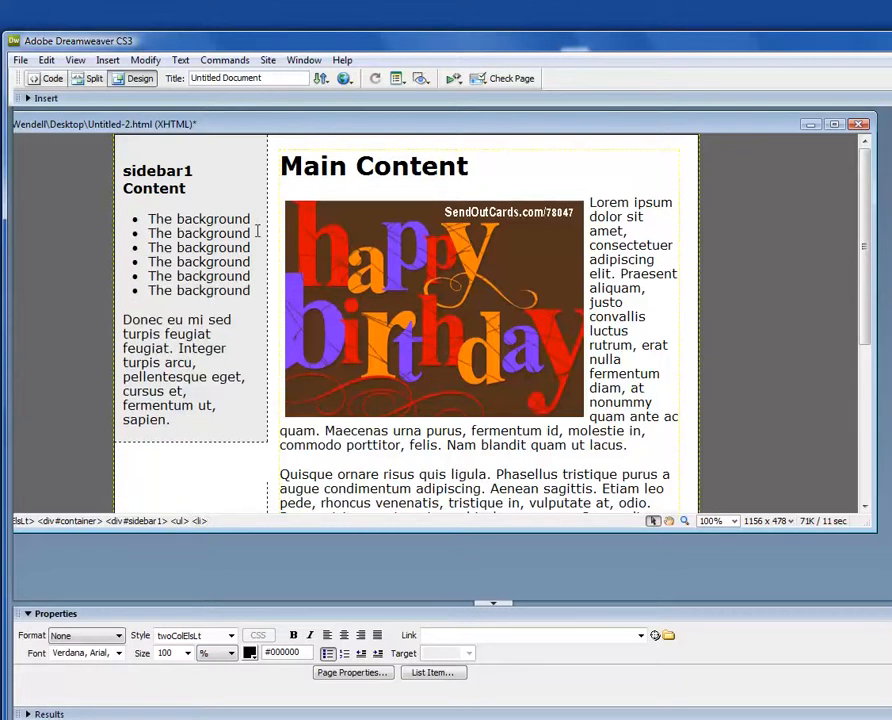
- Delete the "Donec eu mi sed" paragraph and its blank line beneath the sidebar bullet list
{"action": "left_click", "coordinate": [123, 319]}
{"action": "left_click_drag", "start_coordinate": [123, 319], "coordinate": [188, 421]}
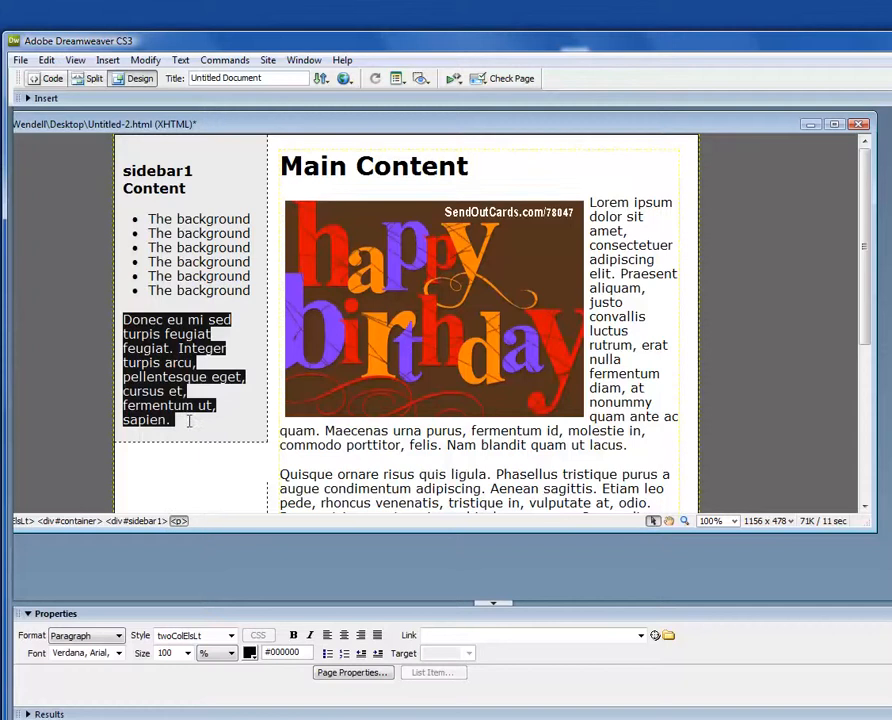
{"action": "key", "text": "Delete"}
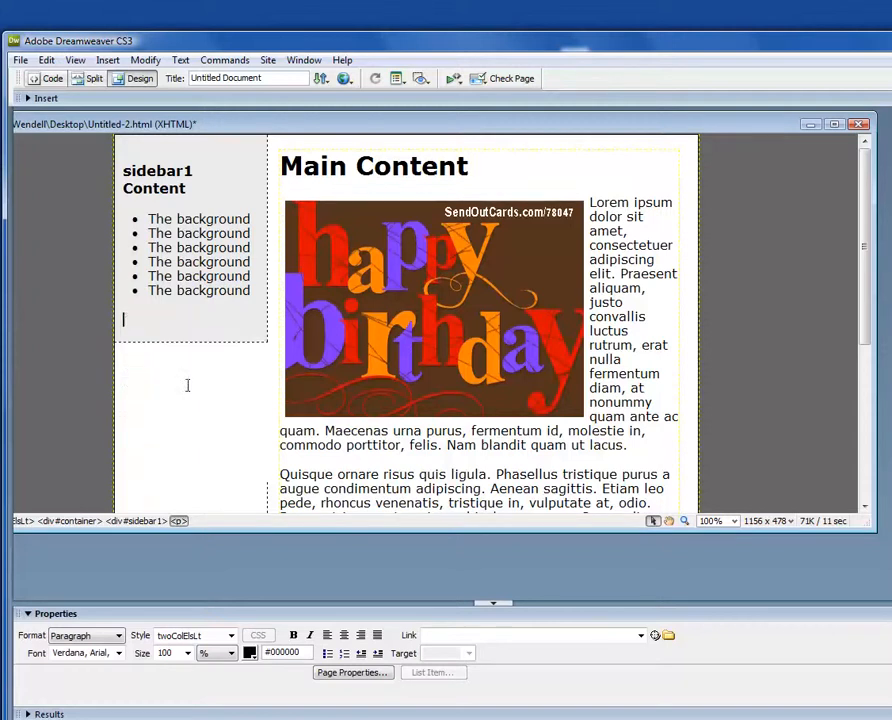
{"action": "key", "text": "BackSpace"}
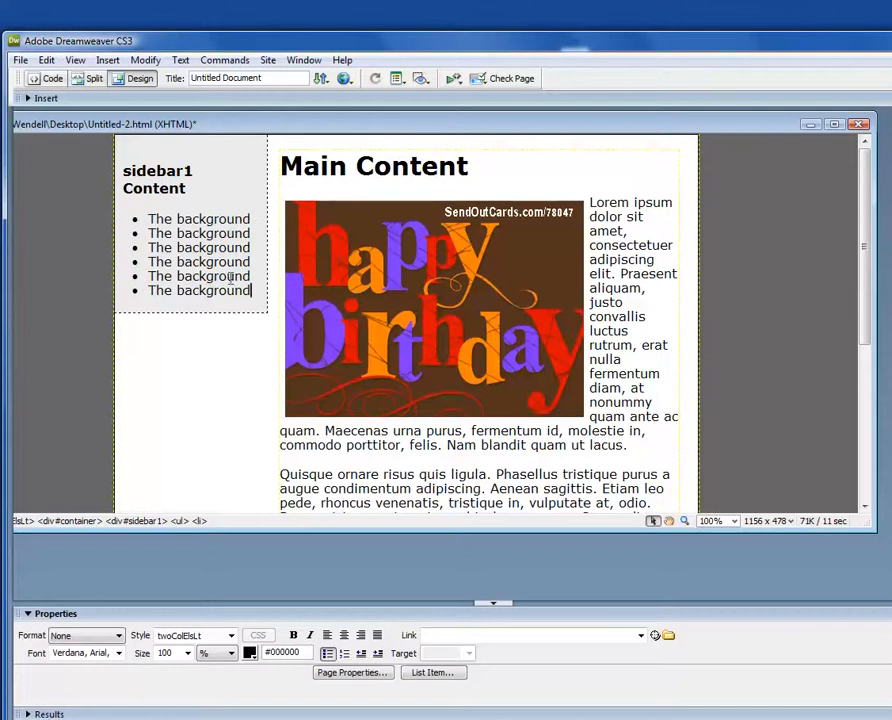
- Change the last sidebar bullet to read "The foreground"
{"action": "left_click_drag", "start_coordinate": [250, 290], "coordinate": [177, 291]}
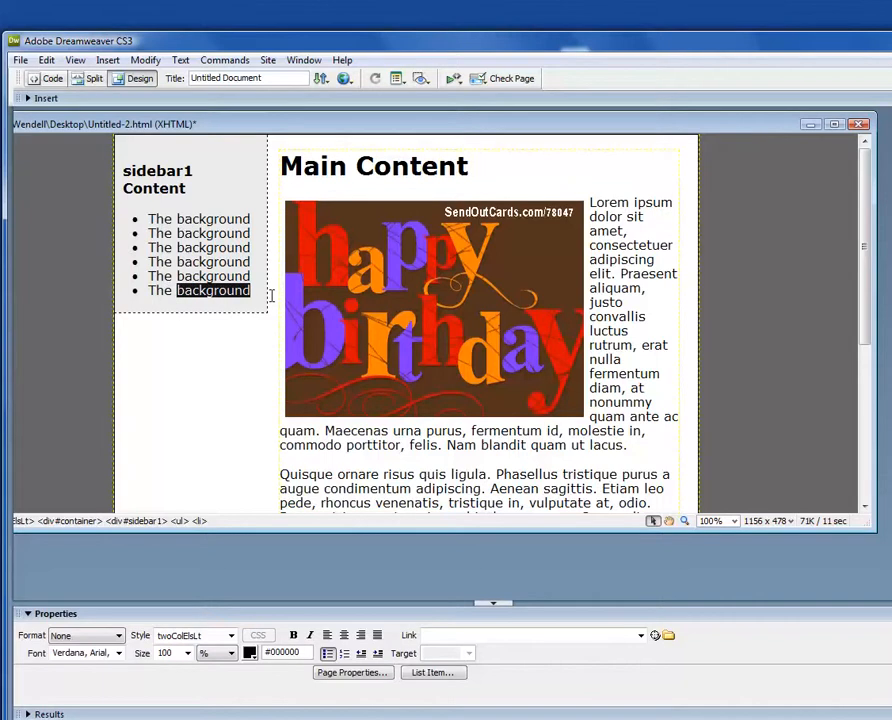
{"action": "type", "text": "foregrou"}
{"action": "key", "text": "BackSpace"}
{"action": "key", "text": "BackSpace"}
{"action": "type", "text": "round"}
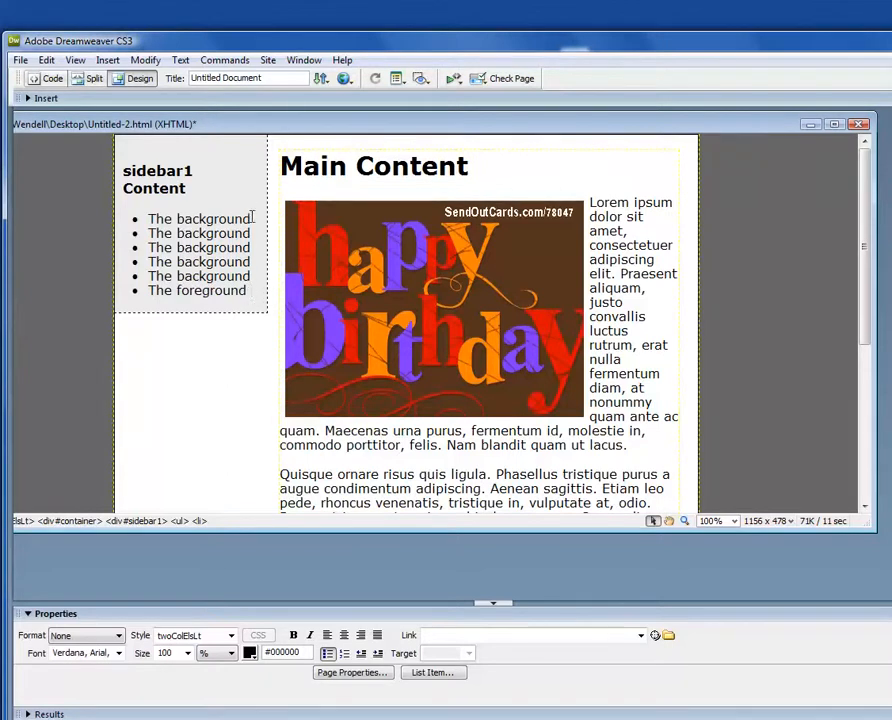
{"action": "left_click_drag", "start_coordinate": [251, 220], "coordinate": [149, 219]}
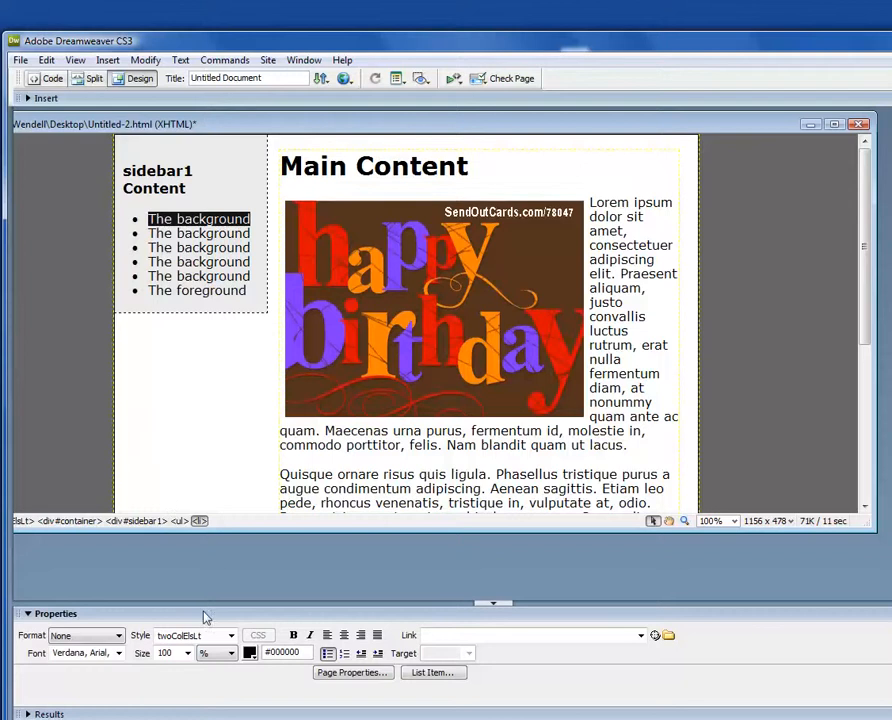
{"action": "left_click", "coordinate": [431, 637]}
{"action": "type", "text": "http:"}
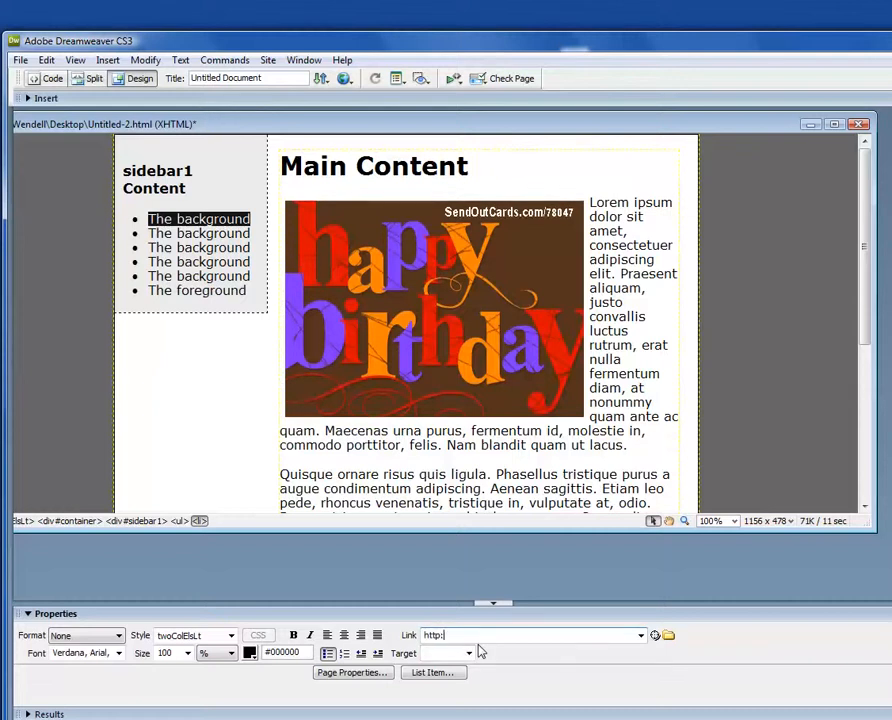
{"action": "type", "text": "//createawebsiteplan.com"}
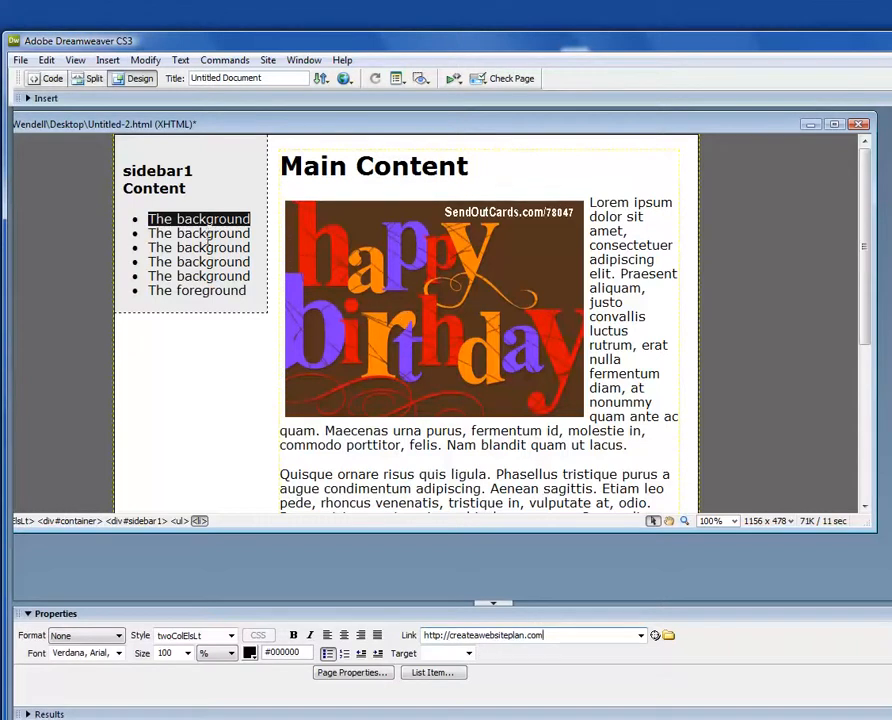
{"action": "left_click", "coordinate": [208, 233]}
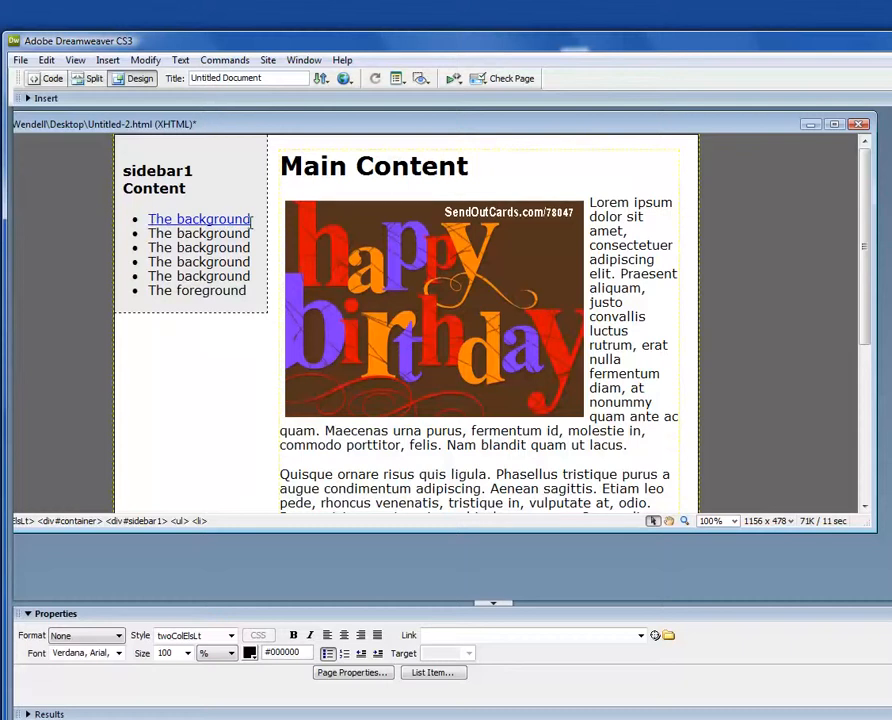
- Save the page, preview it in Firefox, test the first sidebar bullet's link, and close the browser
{"action": "left_click", "coordinate": [347, 80]}
{"action": "left_click", "coordinate": [362, 98]}
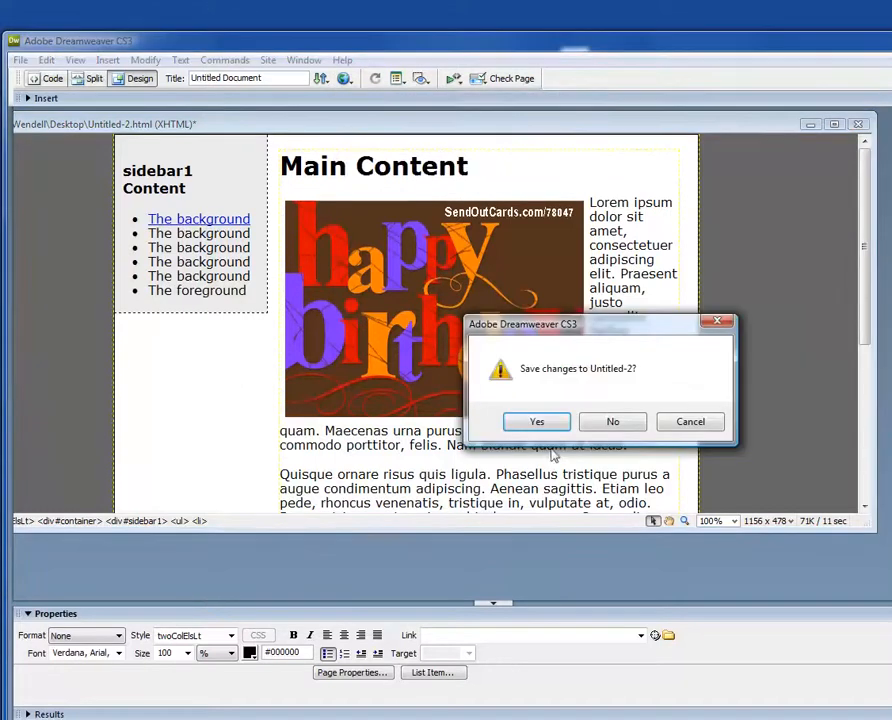
{"action": "left_click", "coordinate": [538, 426]}
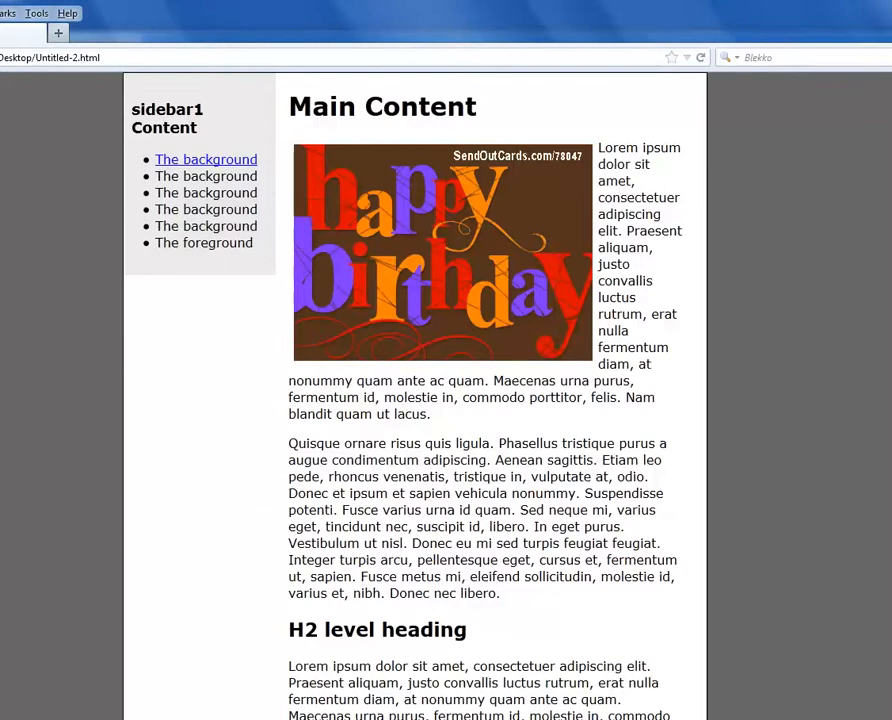
{"action": "left_click", "coordinate": [250, 162]}
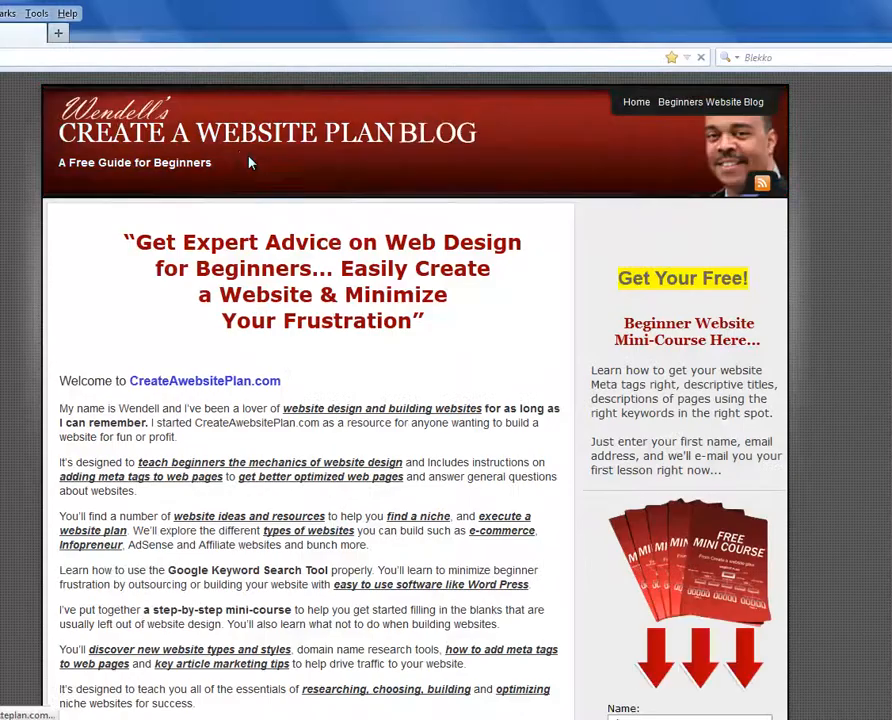
{"action": "key", "text": "alt+F4"}
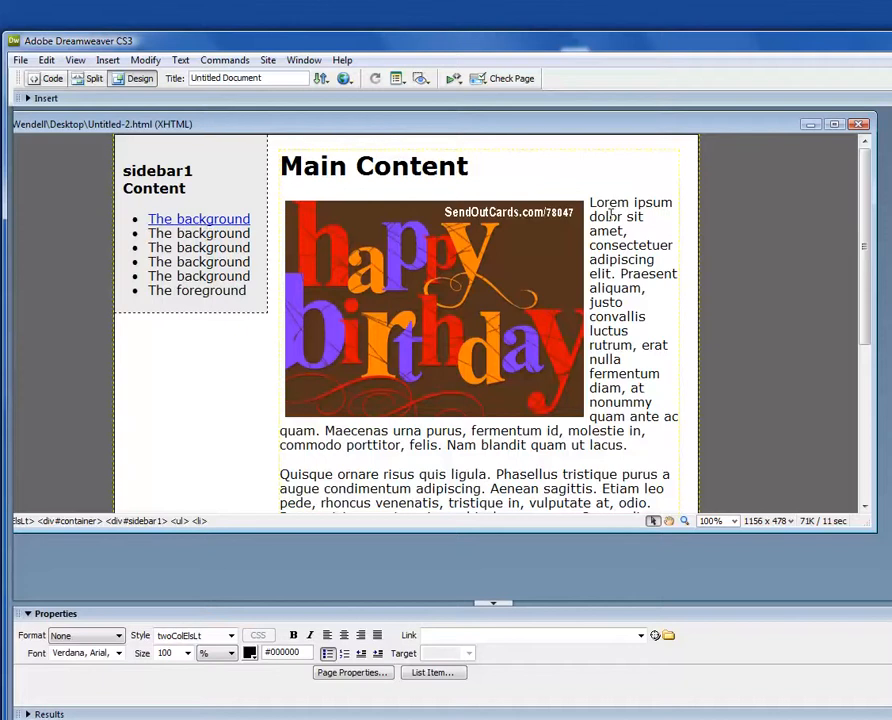
- Set the target of the first "The background" sidebar link to _blank
{"action": "left_click", "coordinate": [214, 218]}
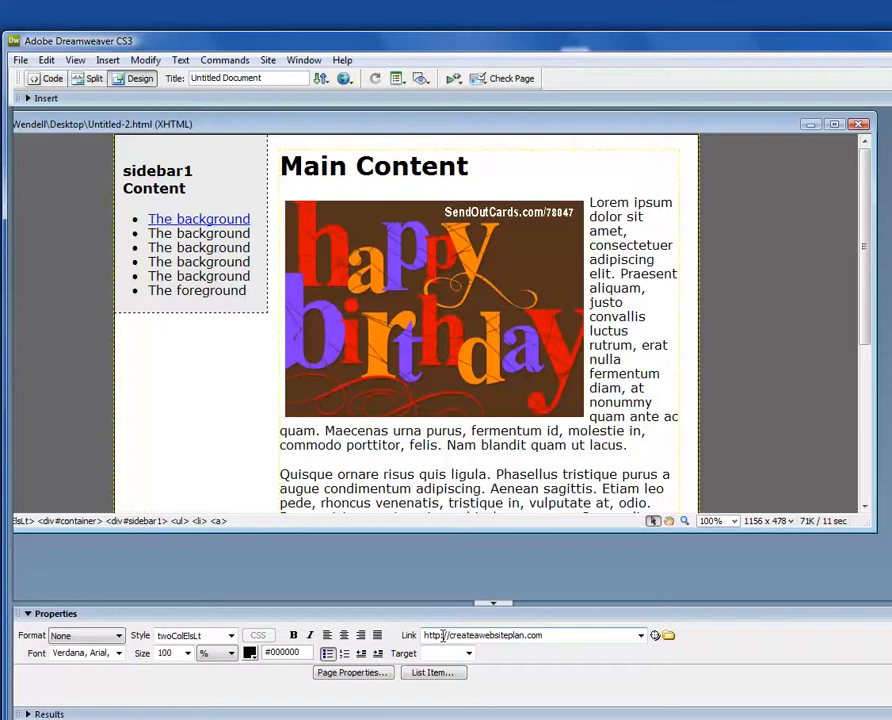
{"action": "left_click", "coordinate": [469, 654]}
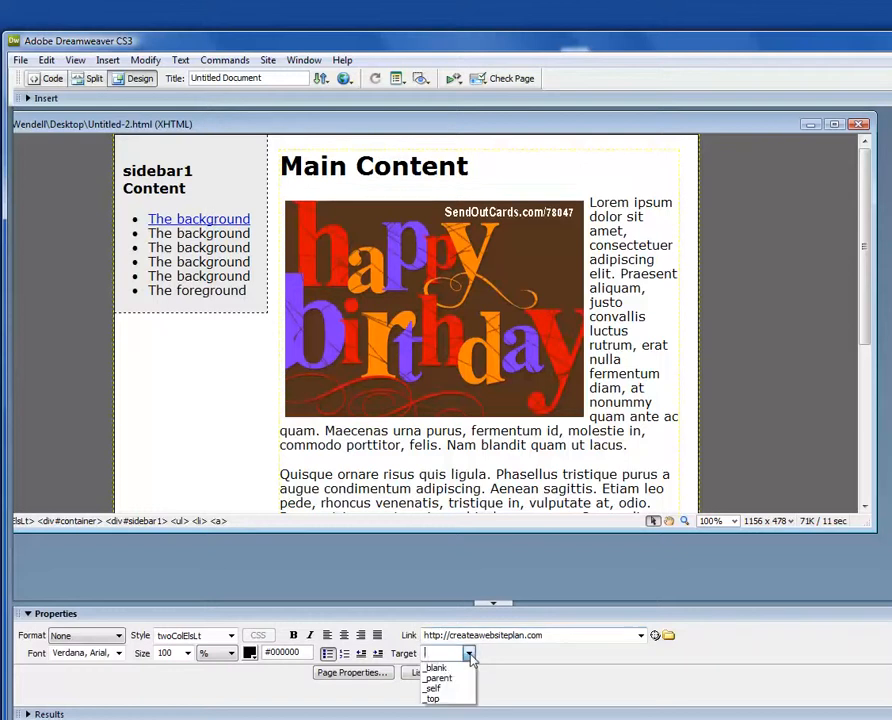
{"action": "left_click", "coordinate": [450, 665]}
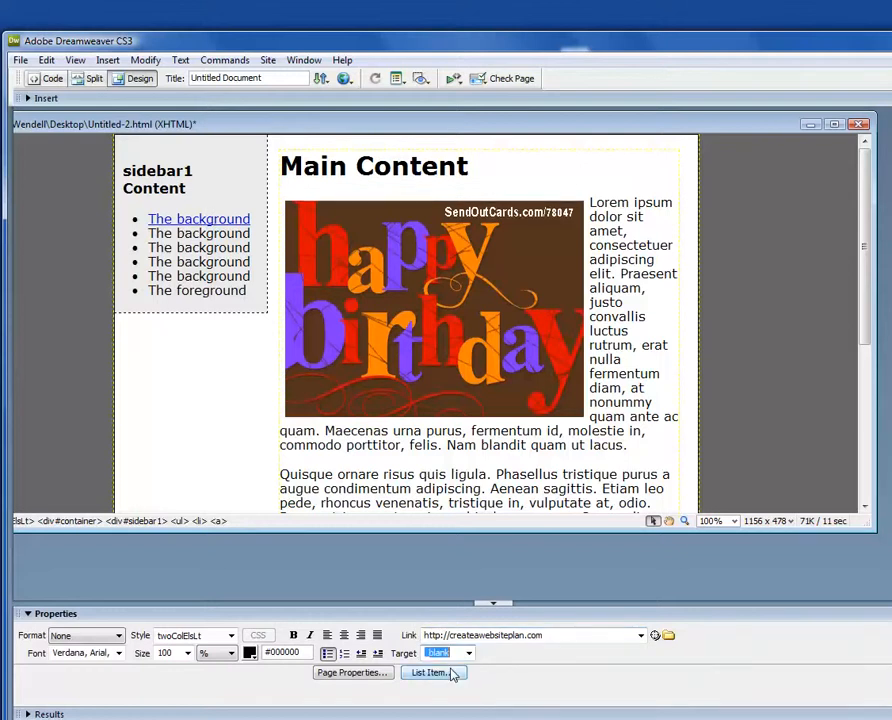
{"action": "left_click", "coordinate": [509, 470]}
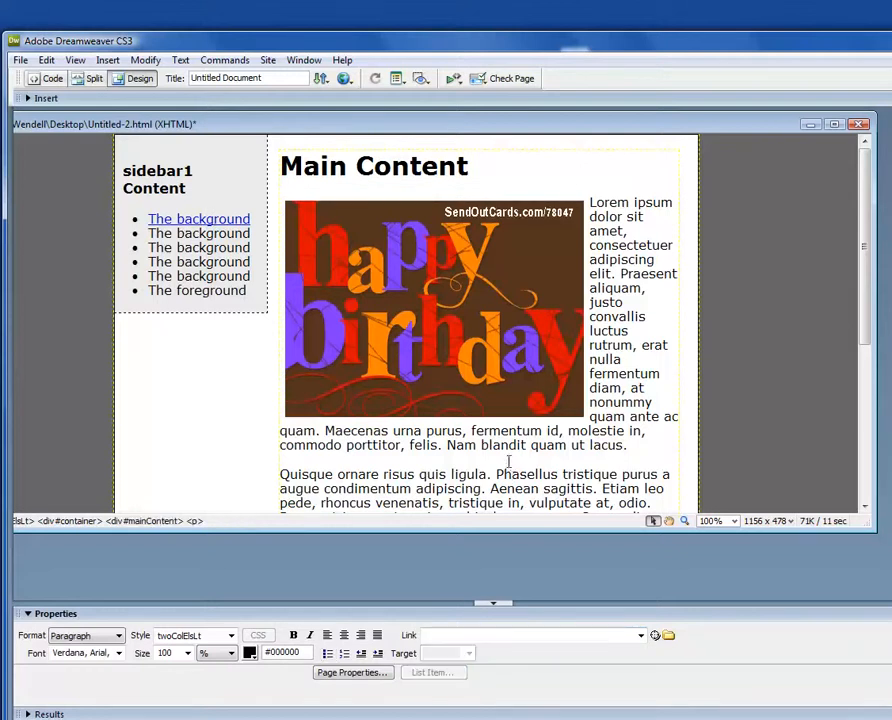
- Save the changes, preview the page in Firefox, and test the first sidebar bullet's link
{"action": "left_click", "coordinate": [344, 79]}
{"action": "left_click", "coordinate": [346, 114]}
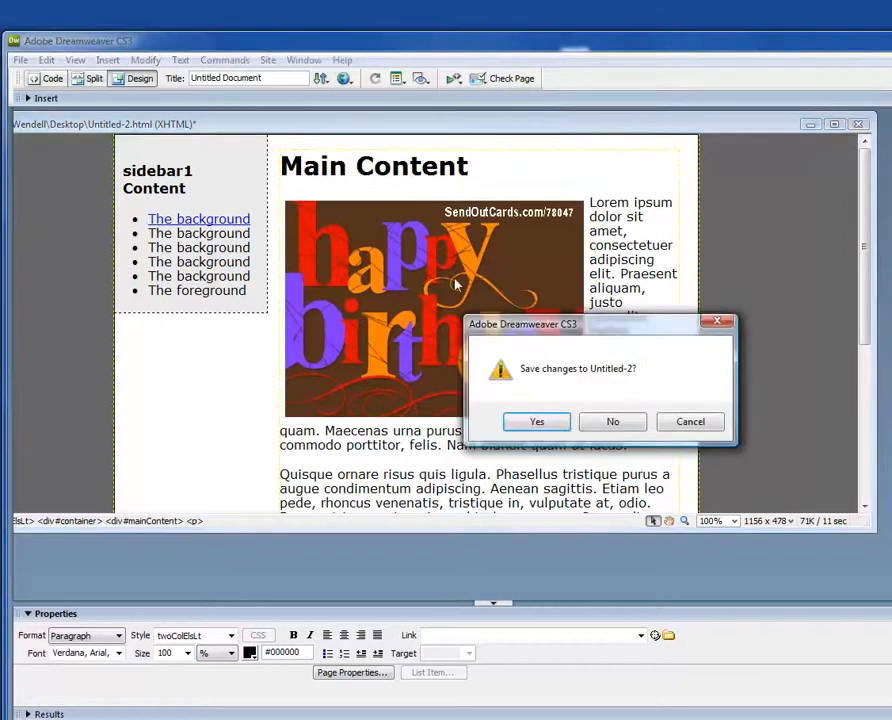
{"action": "left_click", "coordinate": [537, 421]}
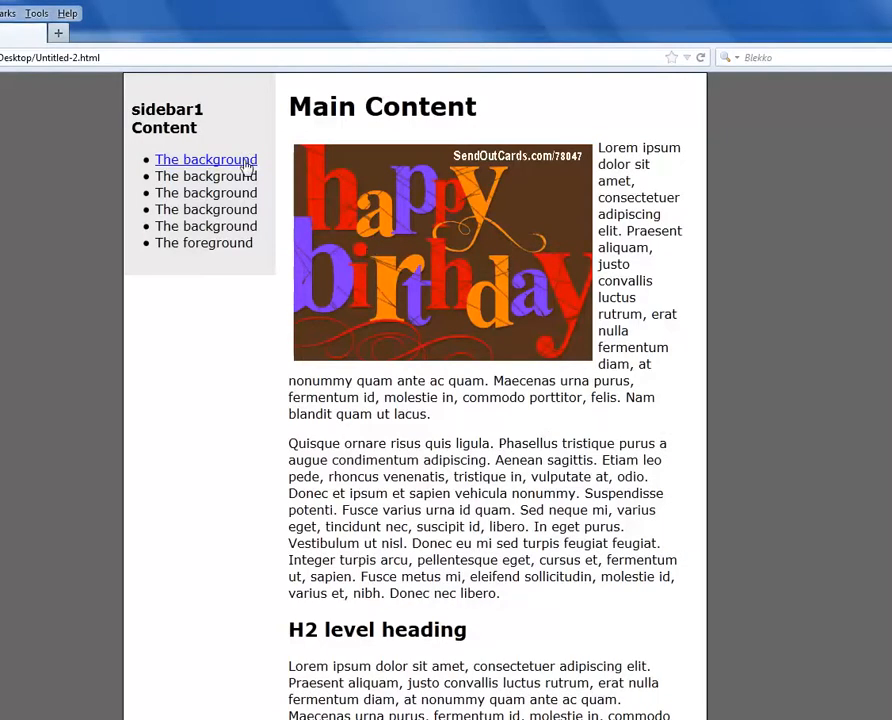
{"action": "left_click", "coordinate": [247, 166]}
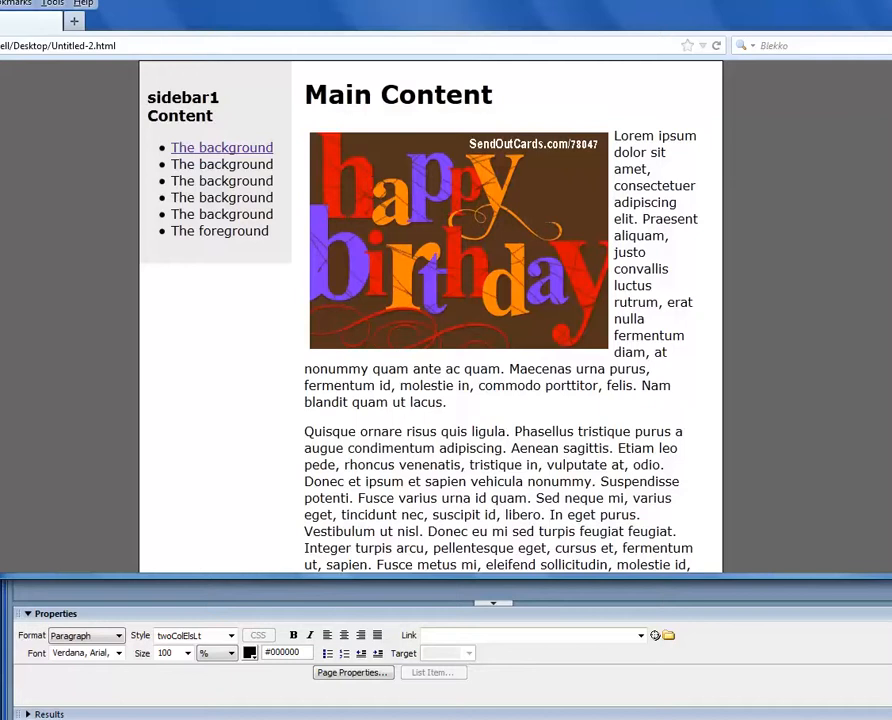
- Reposition the Firefox preview window and switch back to the page in Dreamweaver
{"action": "left_click_drag", "start_coordinate": [388, 0], "coordinate": [380, 71]}
{"action": "left_click_drag", "start_coordinate": [689, 83], "coordinate": [658, 110]}
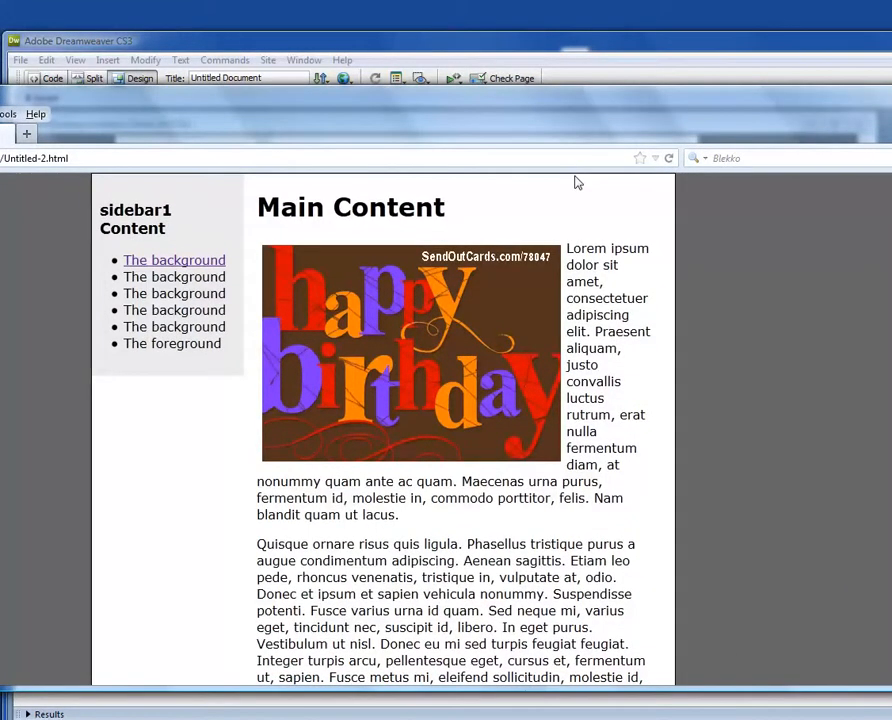
{"action": "left_click_drag", "start_coordinate": [275, 112], "coordinate": [302, 97]}
{"action": "key", "text": "alt+Tab"}
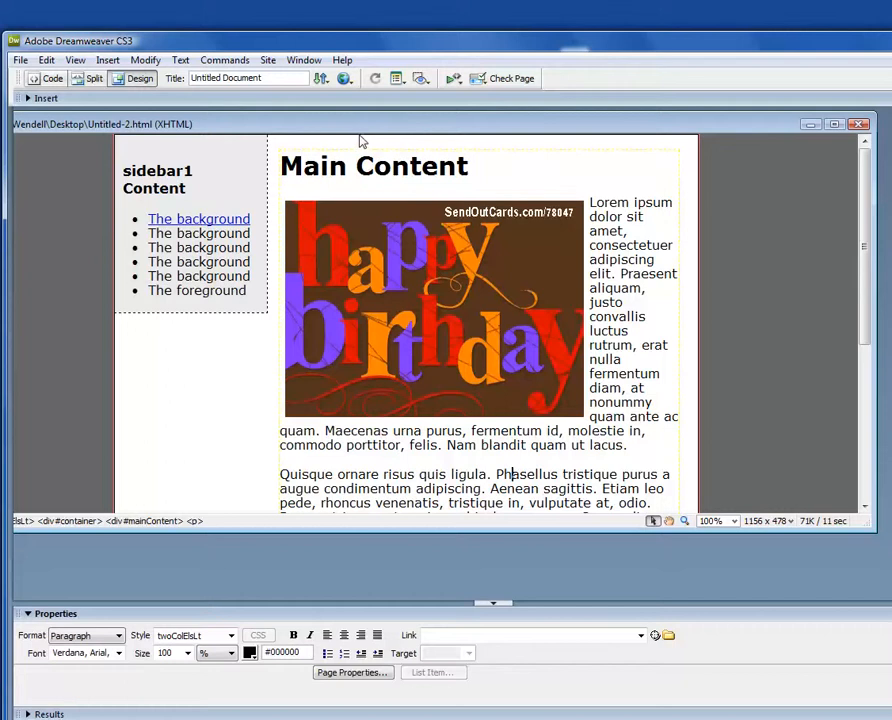
{"action": "mouse_move", "coordinate": [354, 46]}
{"action": "left_mouse_down"}
{"action": "mouse_move", "coordinate": [352, 16]}
{"action": "mouse_move", "coordinate": [352, 25]}
{"action": "left_mouse_up"}
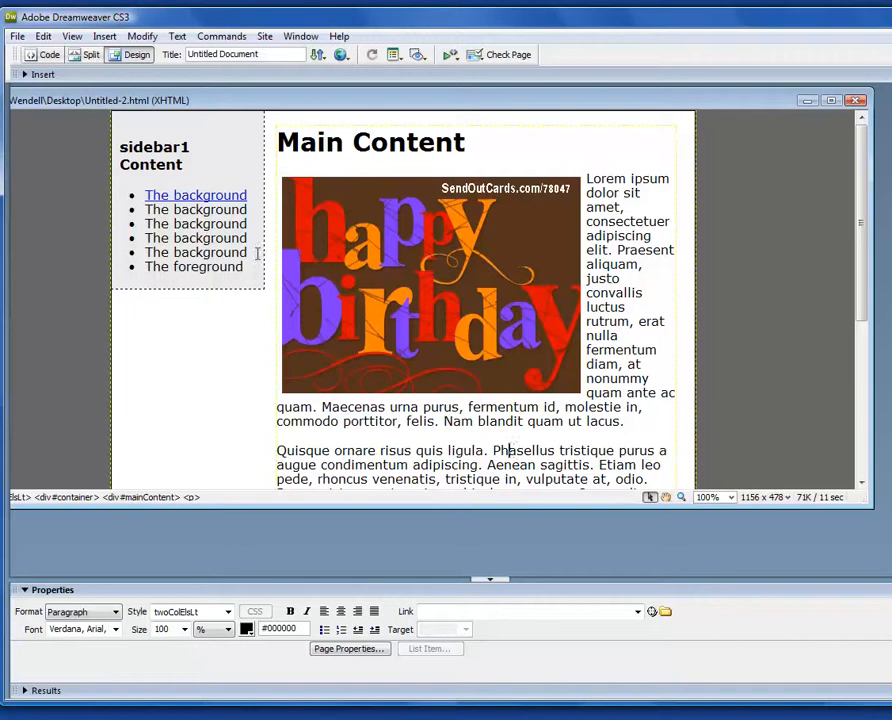
- Add 13 empty bullets beneath "The foreground" at the end of the sidebar list
{"action": "left_click", "coordinate": [234, 195]}
{"action": "left_click_drag", "start_coordinate": [244, 271], "coordinate": [266, 277]}
{"action": "left_click", "coordinate": [253, 272]}
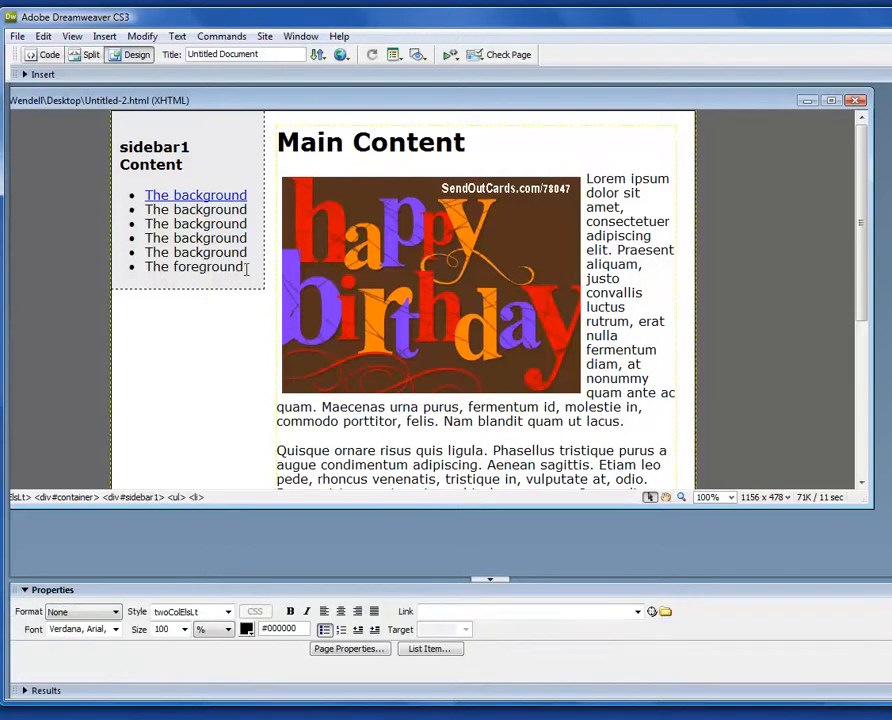
{"action": "key", "text": "Return"}
{"action": "key", "text": "Return"}
{"action": "key", "text": "Return"}
{"action": "key", "text": "Return"}
{"action": "key", "text": "Return"}
{"action": "key", "text": "Return"}
{"action": "key", "text": "Return"}
{"action": "key", "text": "Return"}
{"action": "key", "text": "Return"}
{"action": "key", "text": "Return"}
{"action": "key", "text": "Return"}
{"action": "key", "text": "Return"}
{"action": "key", "text": "Return"}
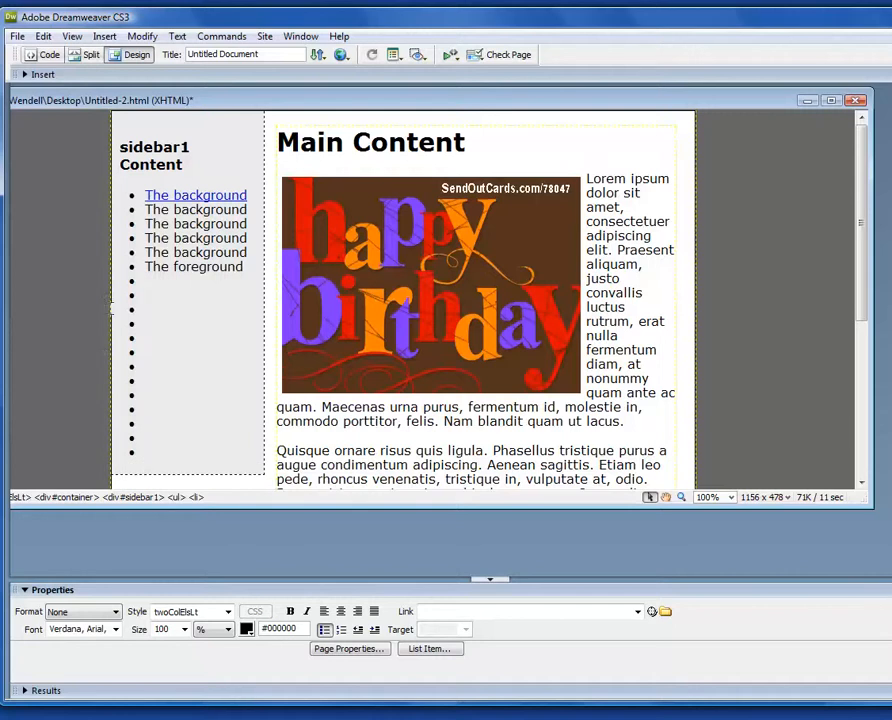
- Remove the bullet formatting from the empty lines beneath "The foreground" in the sidebar
{"action": "left_click", "coordinate": [134, 285]}
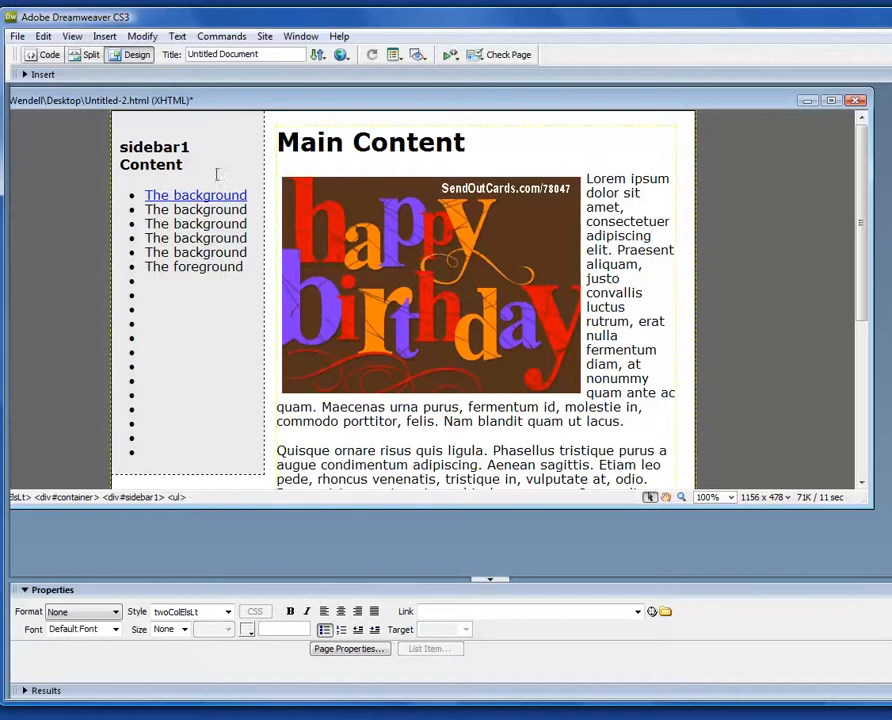
{"action": "left_click", "coordinate": [325, 629]}
{"action": "left_click", "coordinate": [234, 362]}
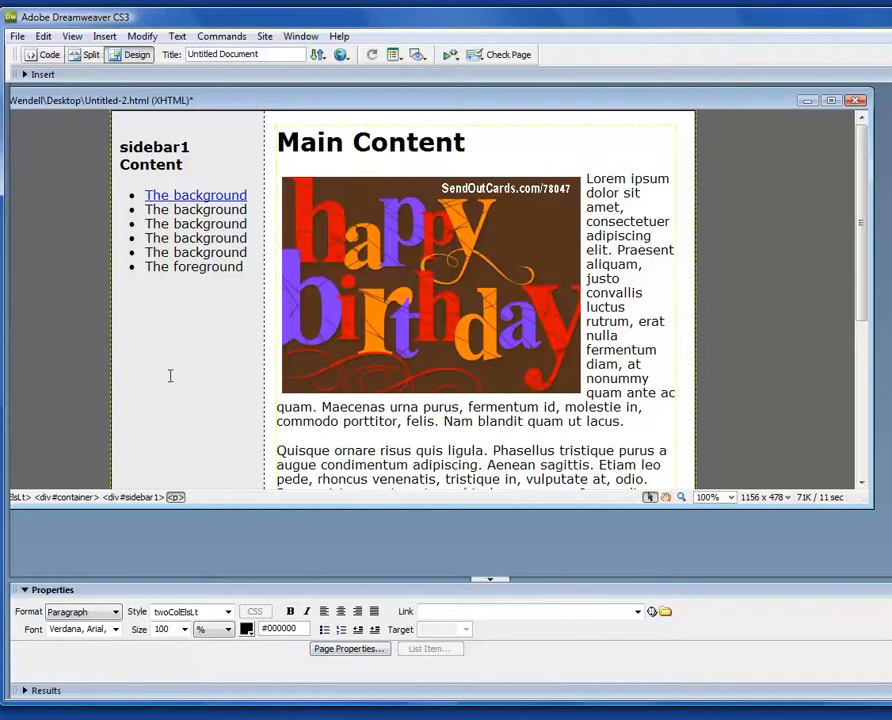
{"action": "left_click", "coordinate": [209, 325]}
{"action": "left_click", "coordinate": [187, 304]}
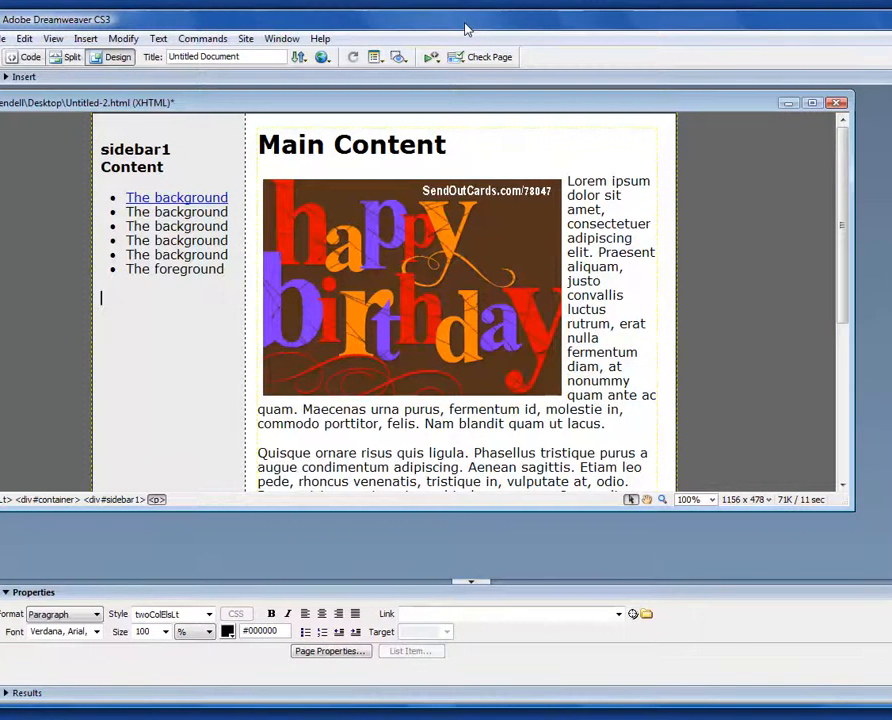
- Replace the "Main Content" heading text with "Happy Birthday Cards"
{"action": "left_click_drag", "start_coordinate": [451, 145], "coordinate": [258, 146]}
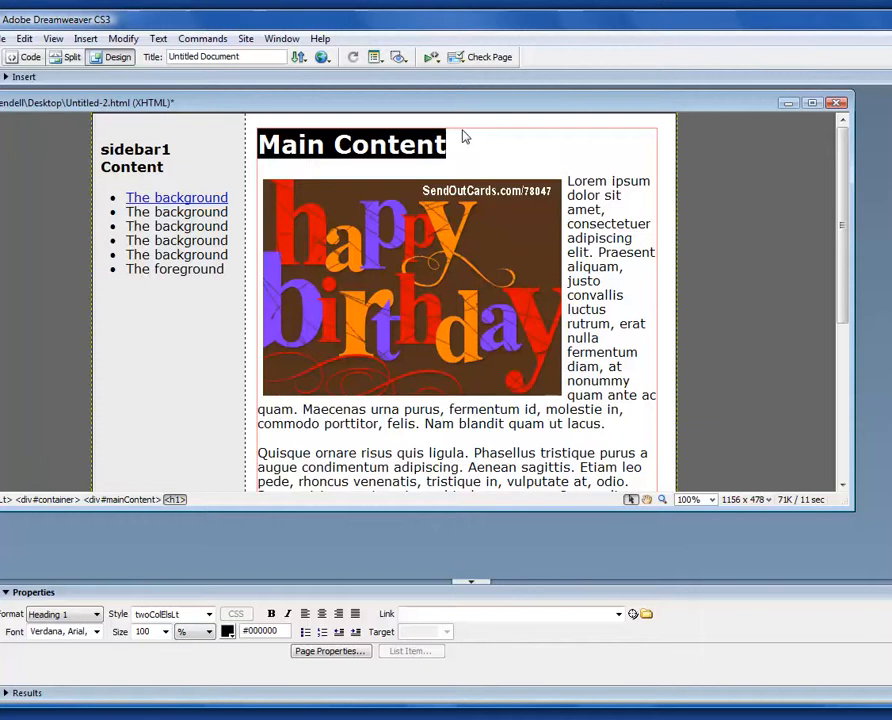
{"action": "type", "text": "He"}
{"action": "key", "text": "BackSpace"}
{"action": "type", "text": "ap"}
{"action": "type", "text": "pn"}
{"action": "key", "text": "BackSpace"}
{"action": "type", "text": "y b"}
{"action": "key", "text": "BackSpace"}
{"action": "type", "text": "Bir"}
{"action": "type", "text": "tdha"}
{"action": "key", "text": "BackSpace"}
{"action": "key", "text": "BackSpace"}
{"action": "type", "text": "day"}
{"action": "key", "text": "BackSpace"}
{"action": "key", "text": "BackSpace"}
{"action": "key", "text": "BackSpace"}
{"action": "key", "text": "BackSpace"}
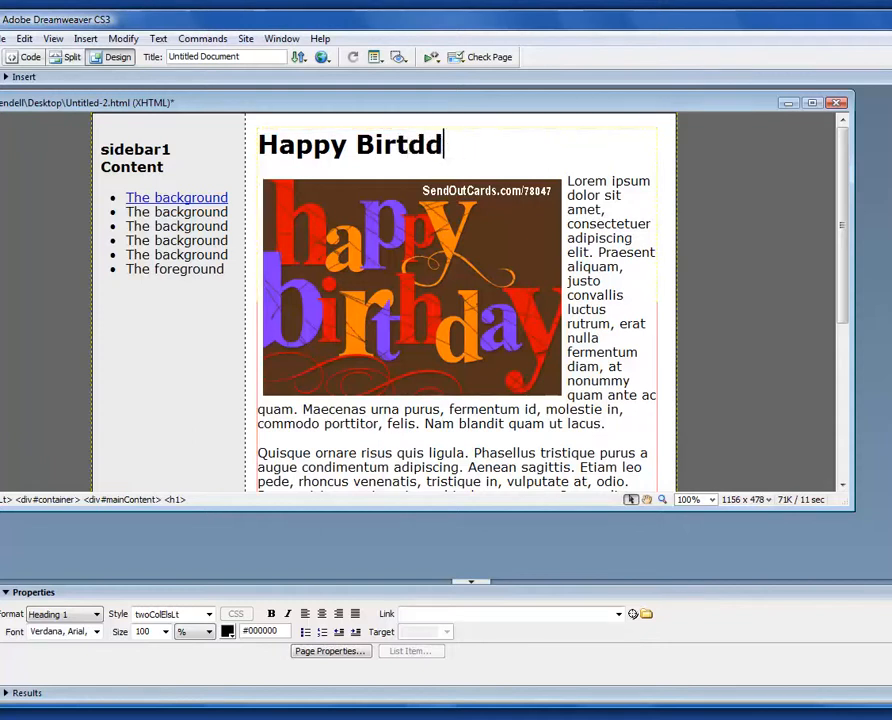
{"action": "type", "text": "had"}
{"action": "key", "text": "BackSpace"}
{"action": "type", "text": "day "}
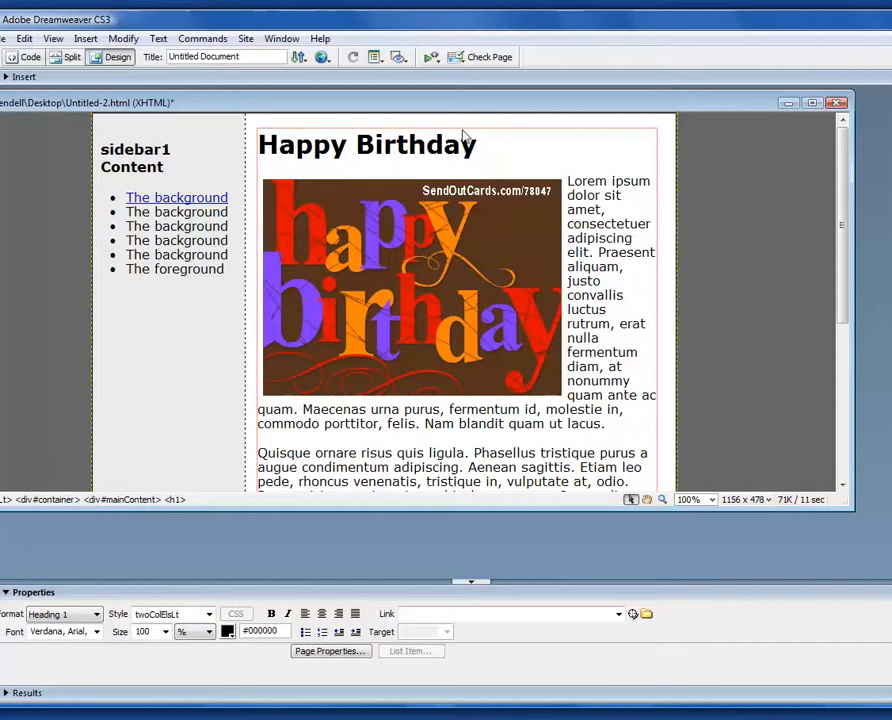
{"action": "type", "text": "CArds"}
{"action": "key", "text": "BackSpace"}
{"action": "key", "text": "BackSpace"}
{"action": "key", "text": "BackSpace"}
{"action": "key", "text": "BackSpace"}
{"action": "type", "text": "ards"}
{"action": "left_click_drag", "start_coordinate": [568, 144], "coordinate": [260, 155]}
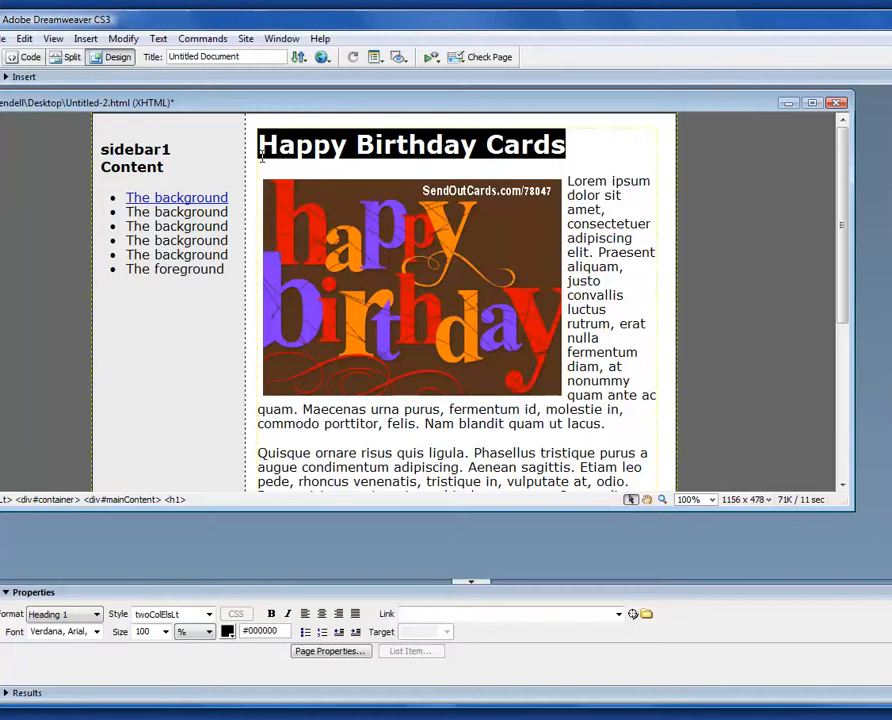
{"action": "left_click", "coordinate": [544, 150]}
{"action": "left_click_drag", "start_coordinate": [562, 141], "coordinate": [230, 132]}
{"action": "left_click_drag", "start_coordinate": [568, 144], "coordinate": [252, 154]}
{"action": "left_click", "coordinate": [608, 248]}
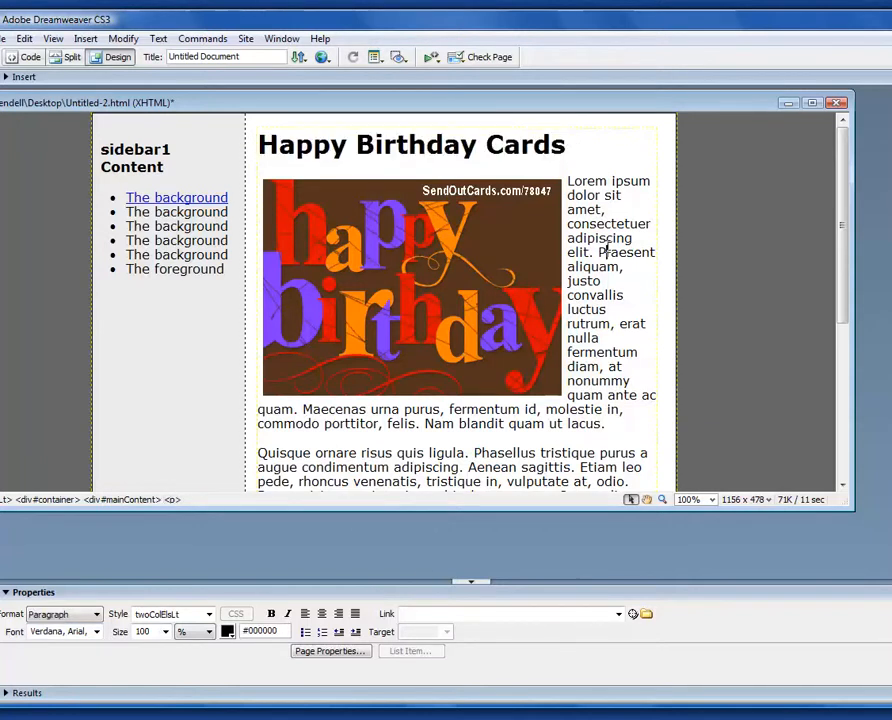